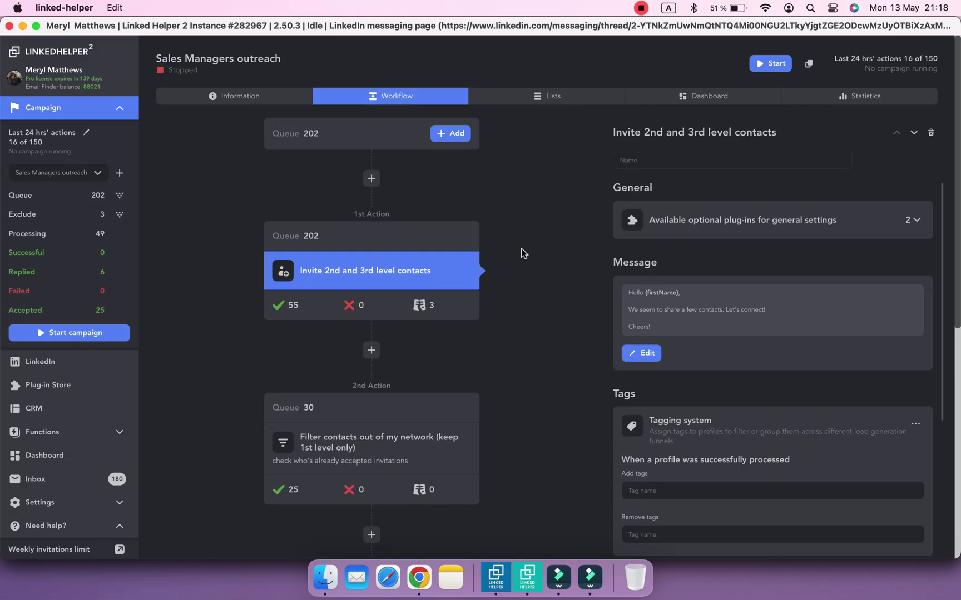
# - Filter the campaign's profile lists to Replied and mark the first reply as read
pyautogui.click(584, 101)
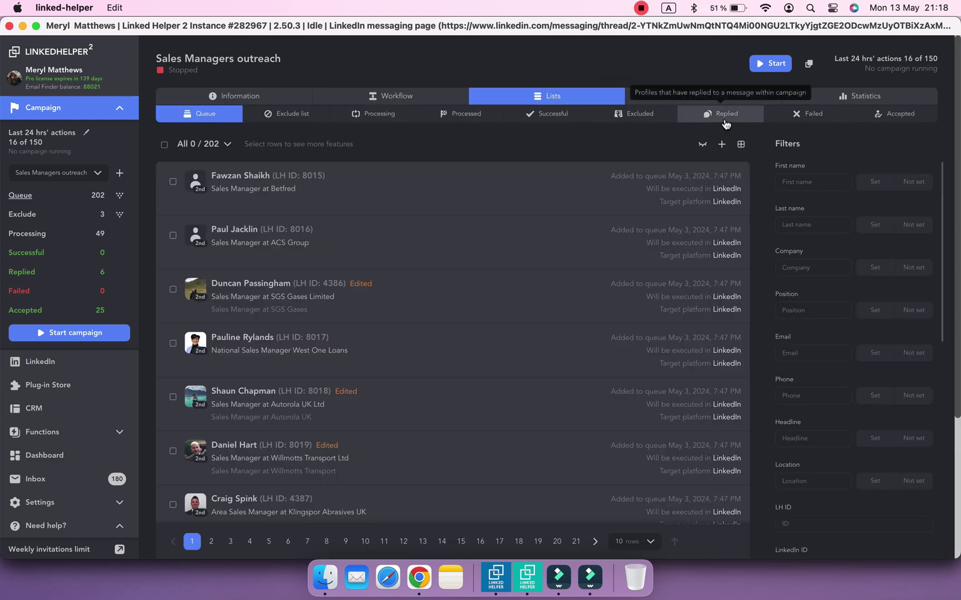
pyautogui.click(725, 118)
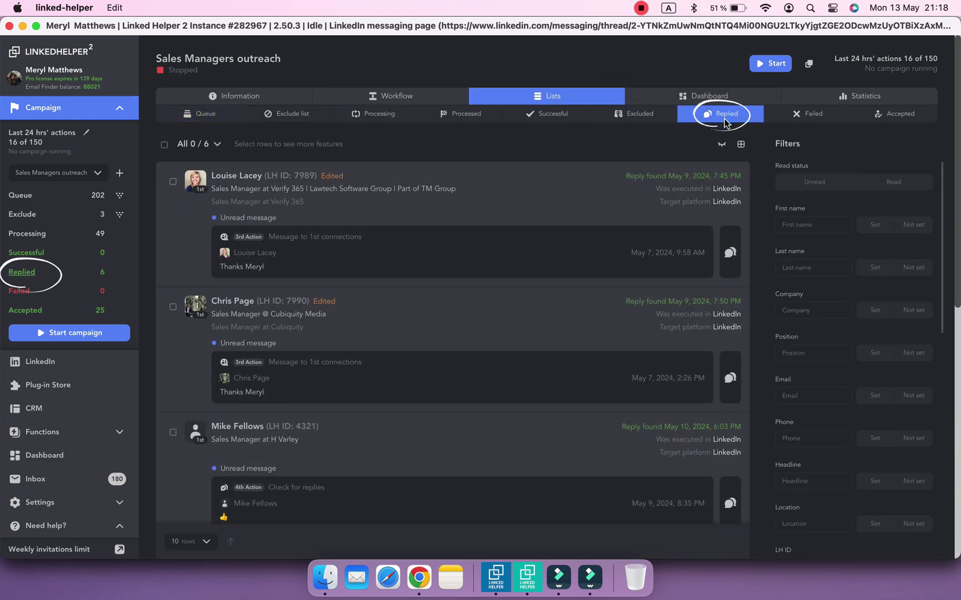
pyautogui.moveTo(571, 315)
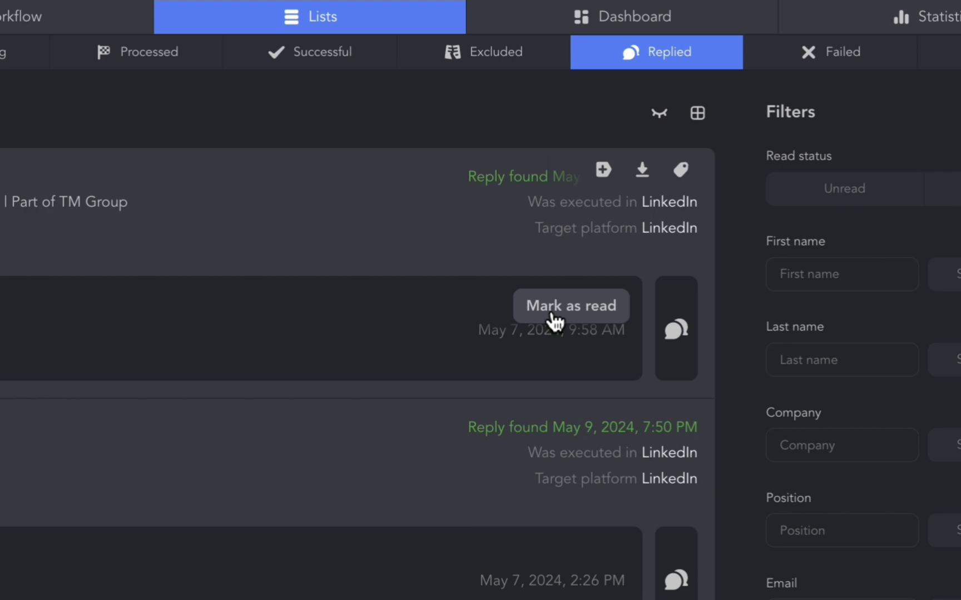
pyautogui.click(554, 320)
# - Mark the second replier's conversation as read from their profile, then return to the replies
pyautogui.scroll(-1, 567, 353)
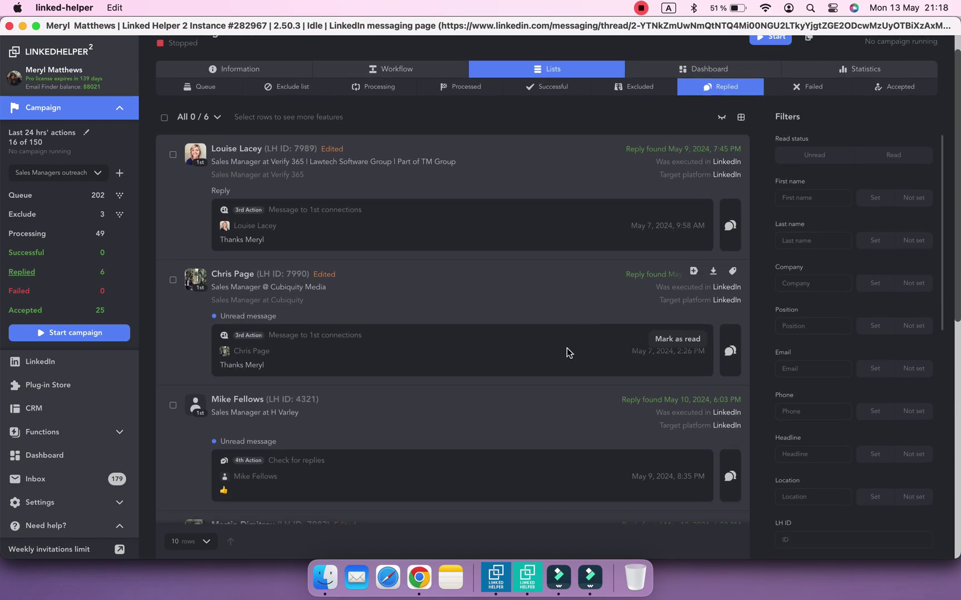
pyautogui.scroll(-1, 432, 336)
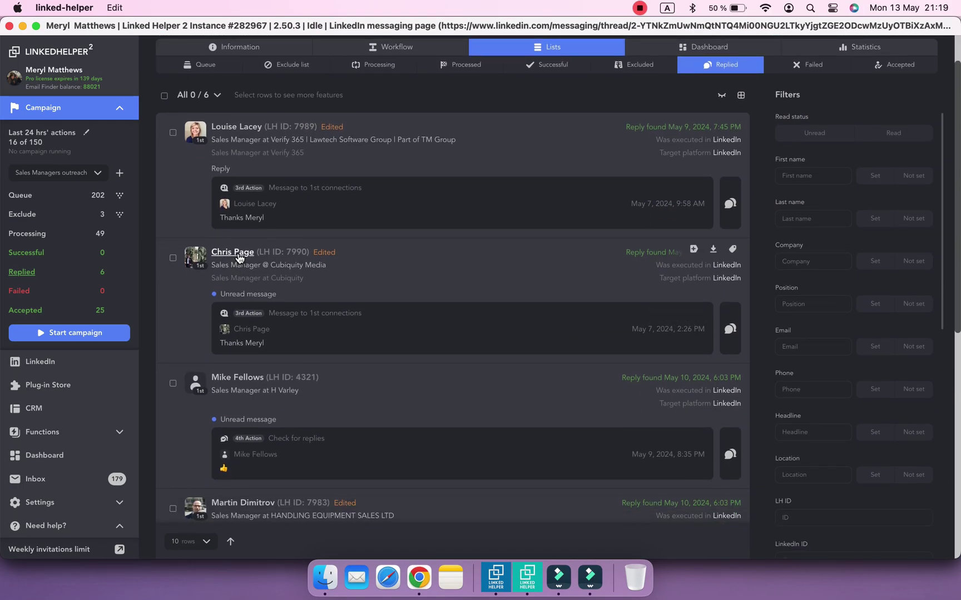
pyautogui.click(239, 258)
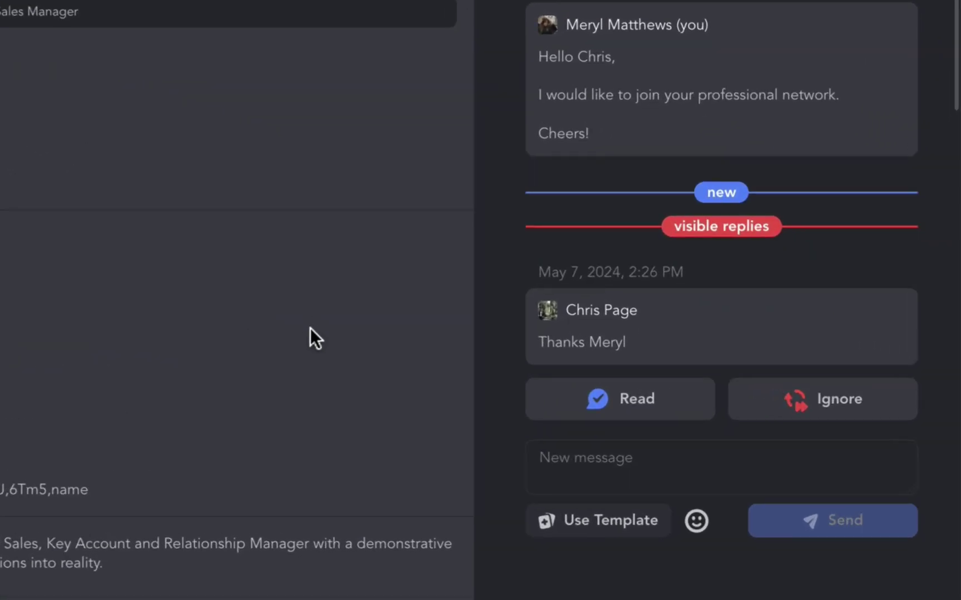
pyautogui.click(771, 412)
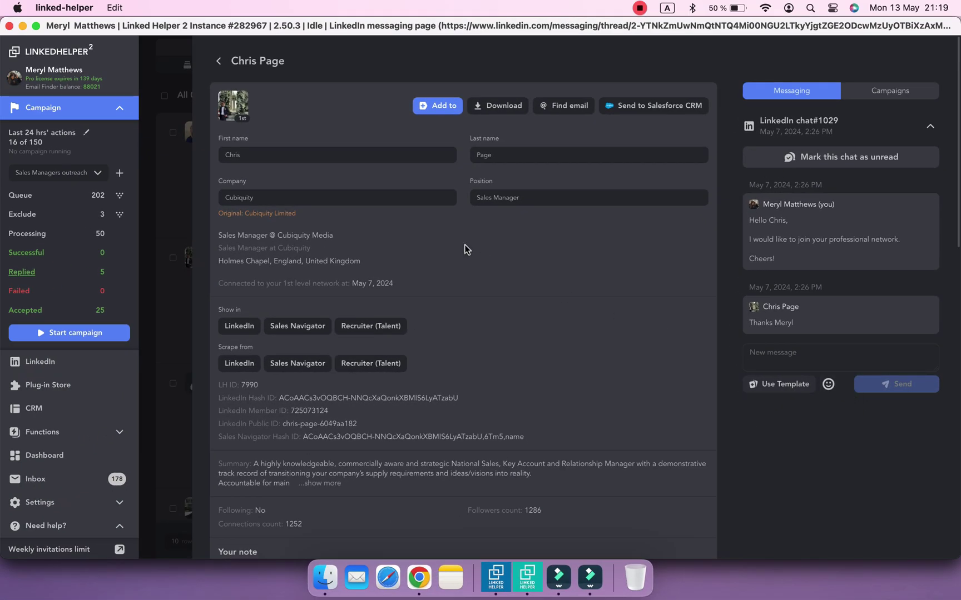
pyautogui.click(217, 61)
pyautogui.scroll(-5, 400, 350)
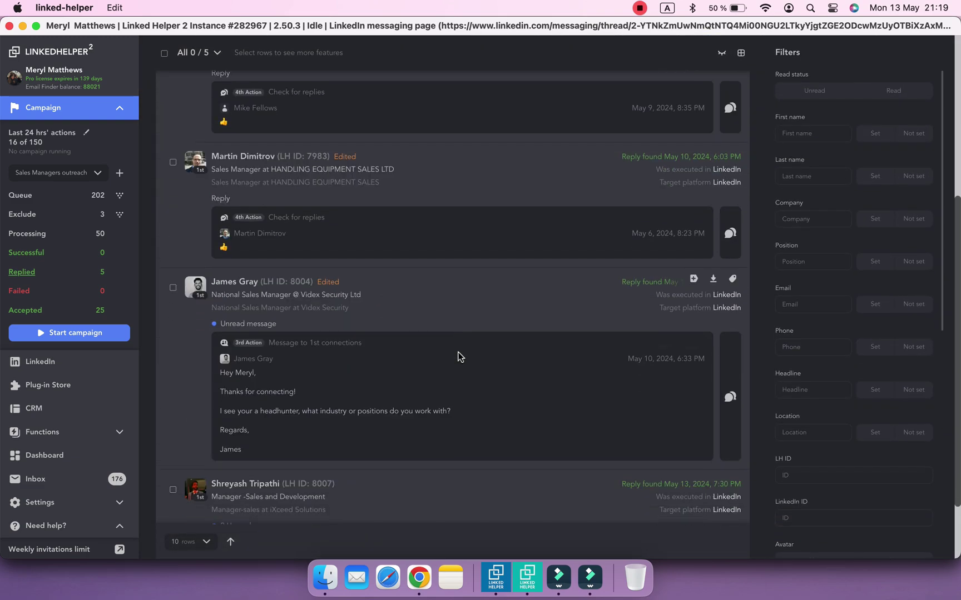
pyautogui.scroll(-1, 458, 356)
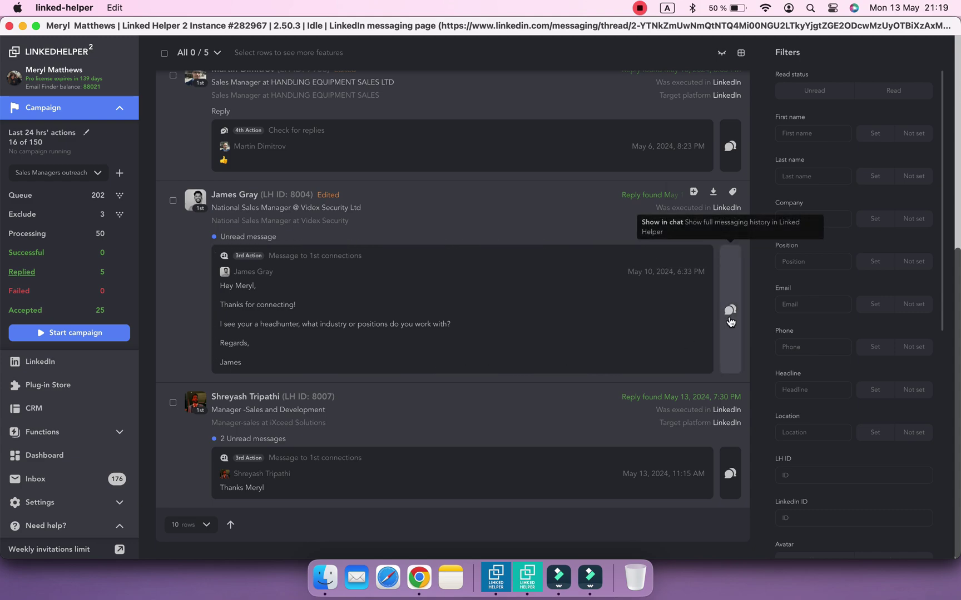
# - In the industries-question chat, start a reply: 'Hi' and a paragraph on industries covered
pyautogui.click(730, 320)
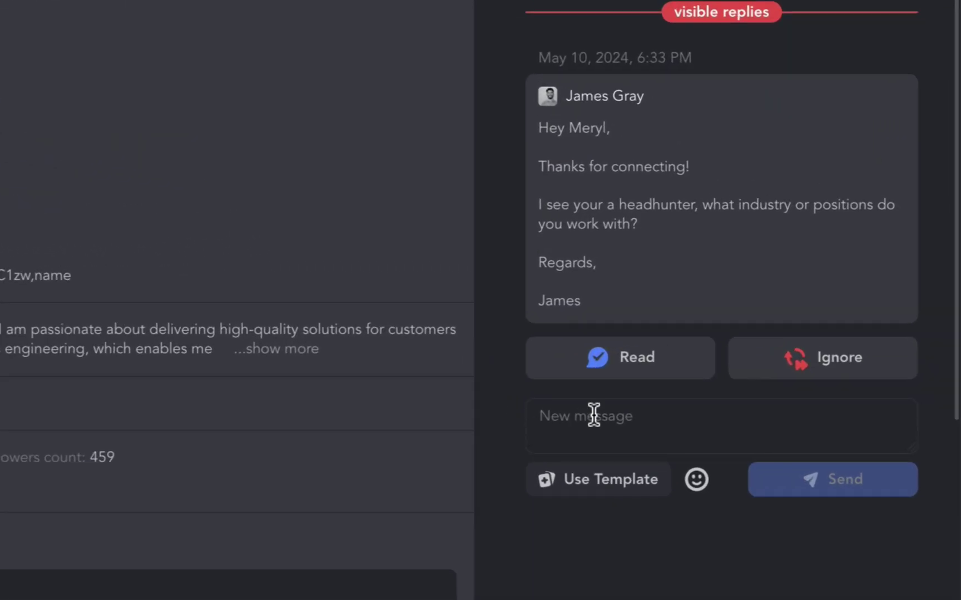
pyautogui.click(596, 418)
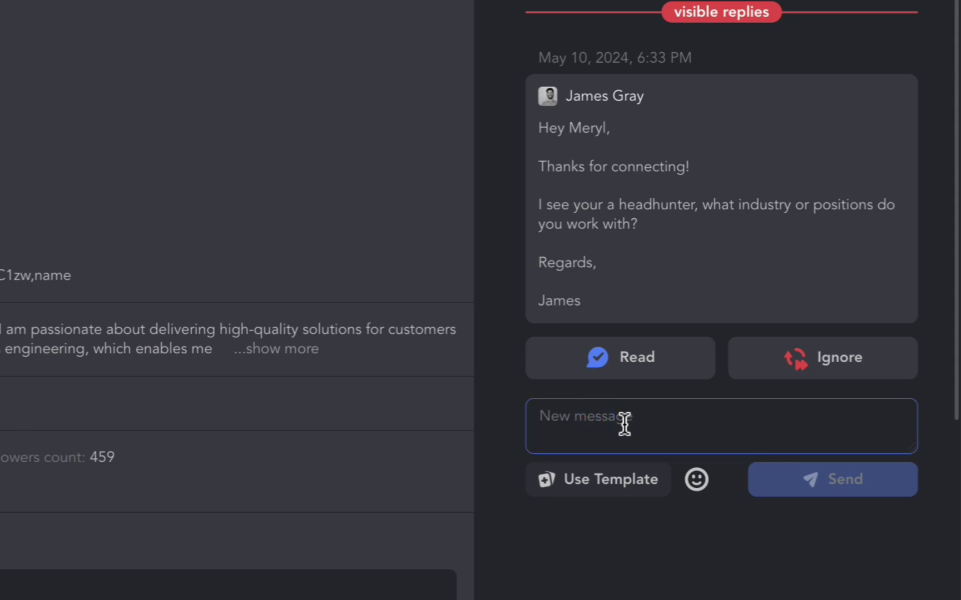
pyautogui.write('Hi')
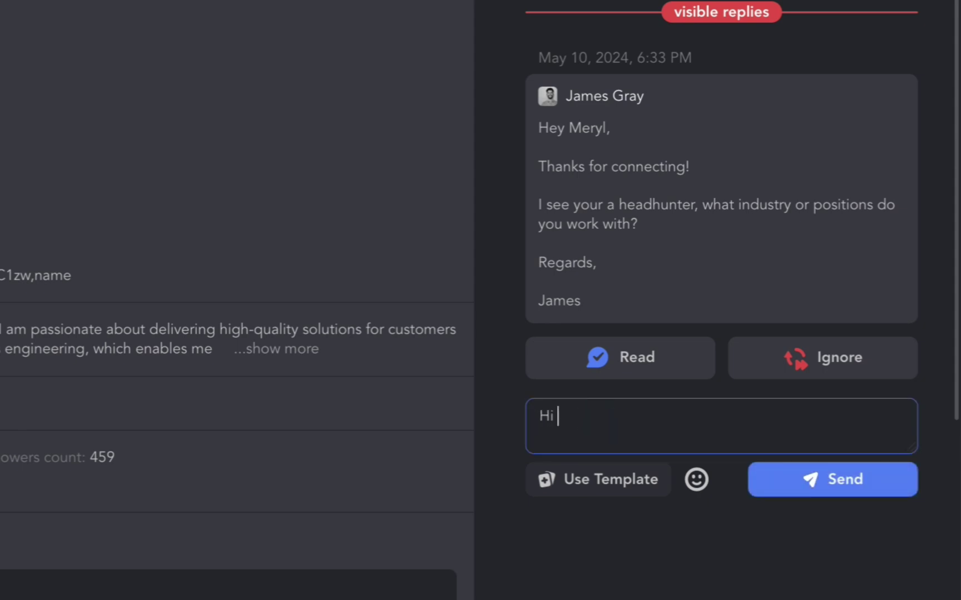
pyautogui.press('Return')
pyautogui.press('Return')
pyautogui.write('As a headhunter, I')
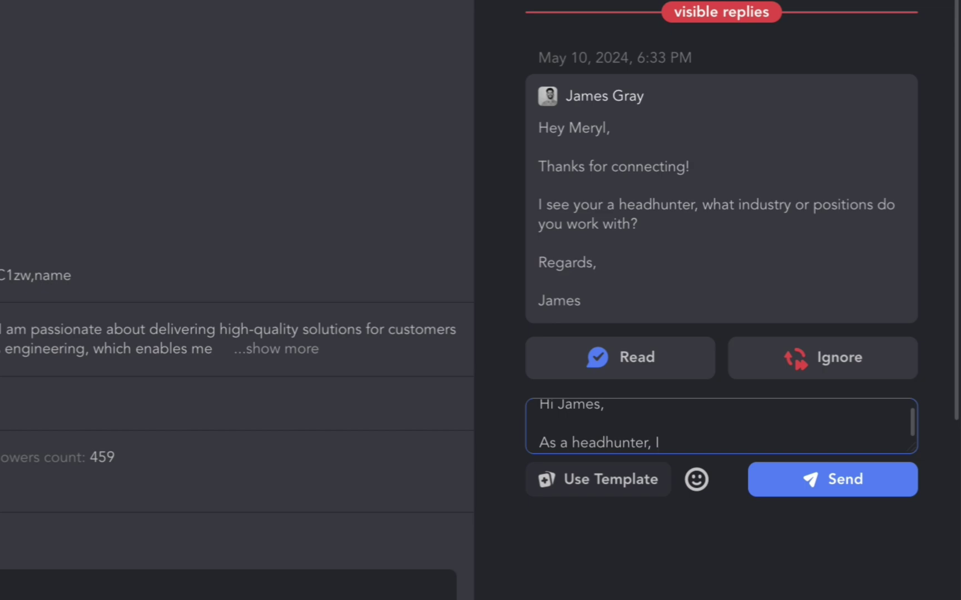
pyautogui.write('various industries,')
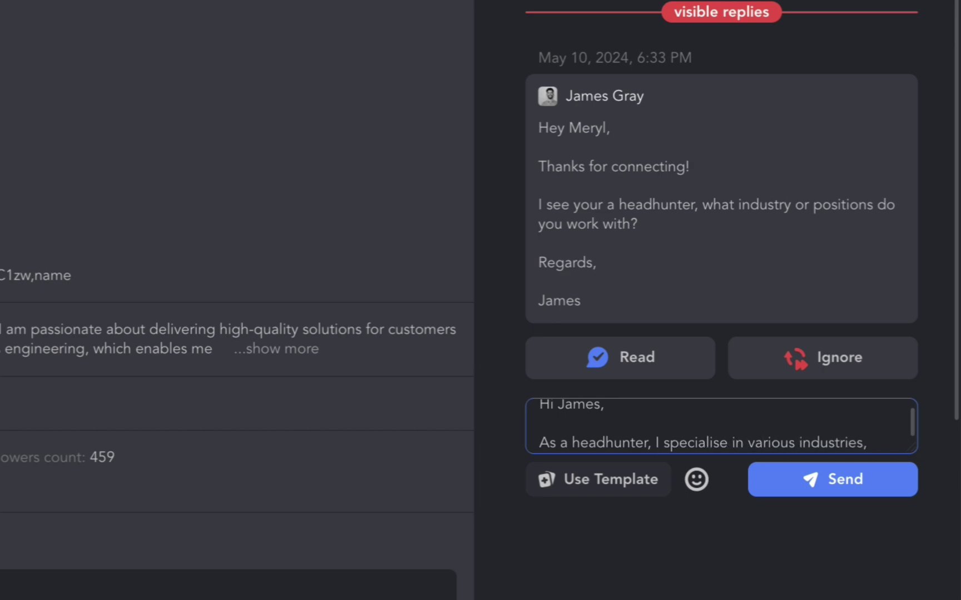
pyautogui.write(' including software development for further opportunities and collaborations.')
# - Sign the reply 'Best regards,' with the sender's name on its own line, and queue it
pyautogui.press('Return')
pyautogui.press('Return')
pyautogui.write('Bes')
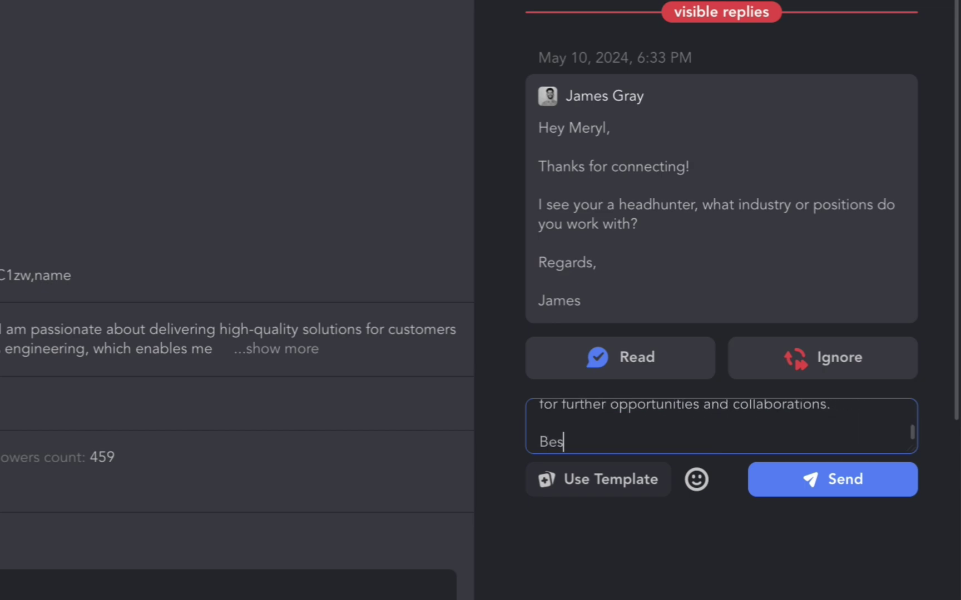
pyautogui.write('t regards,')
pyautogui.press('Return')
pyautogui.write('Meryl,')
pyautogui.scroll(10, 716, 428)
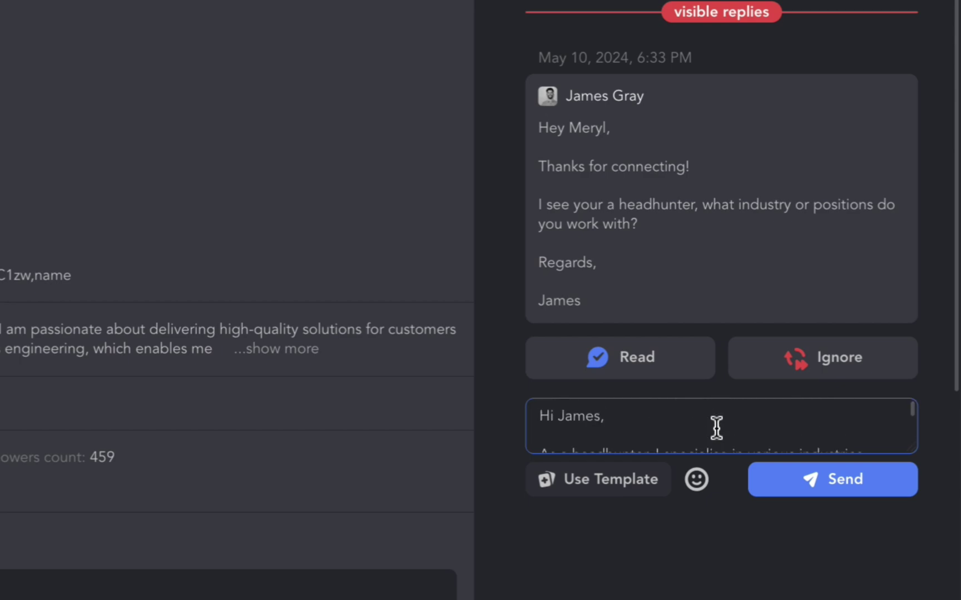
pyautogui.scroll(-3, 716, 428)
pyautogui.scroll(-3, 716, 428)
pyautogui.scroll(-3, 717, 428)
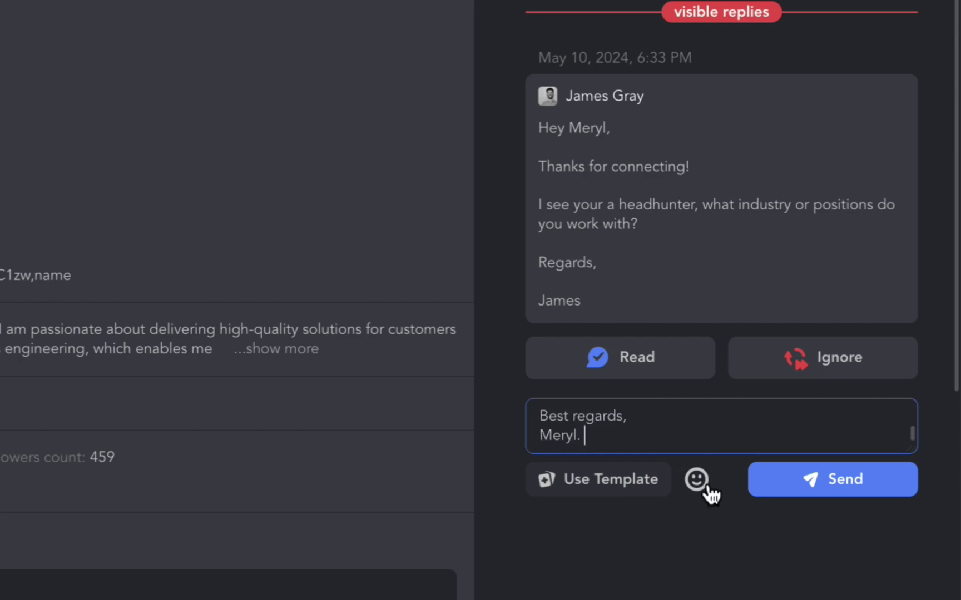
pyautogui.click(803, 483)
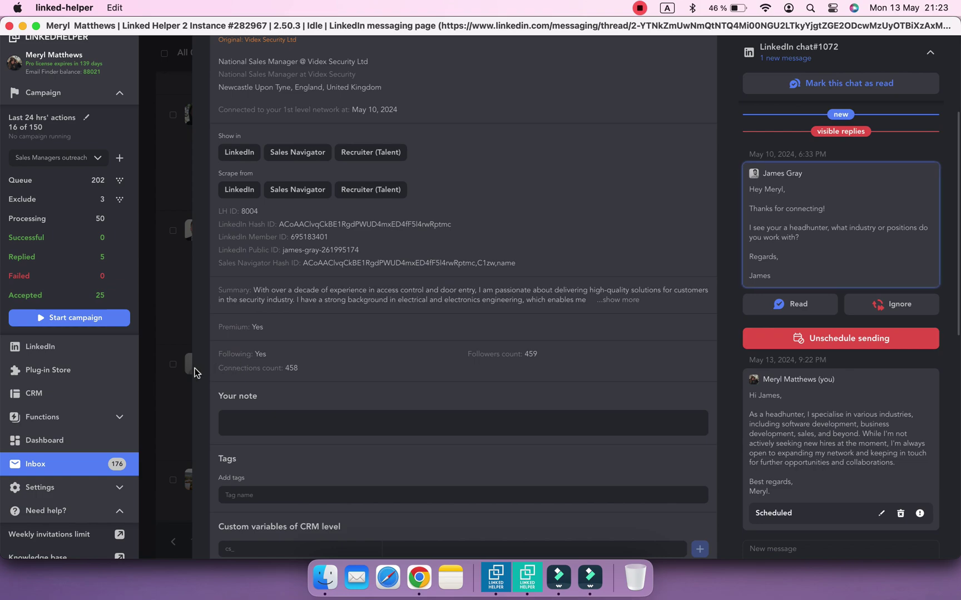
# - Decline sending now, keeping the reply queued, and view the Inbox's Scheduled Messages
pyautogui.click(178, 377)
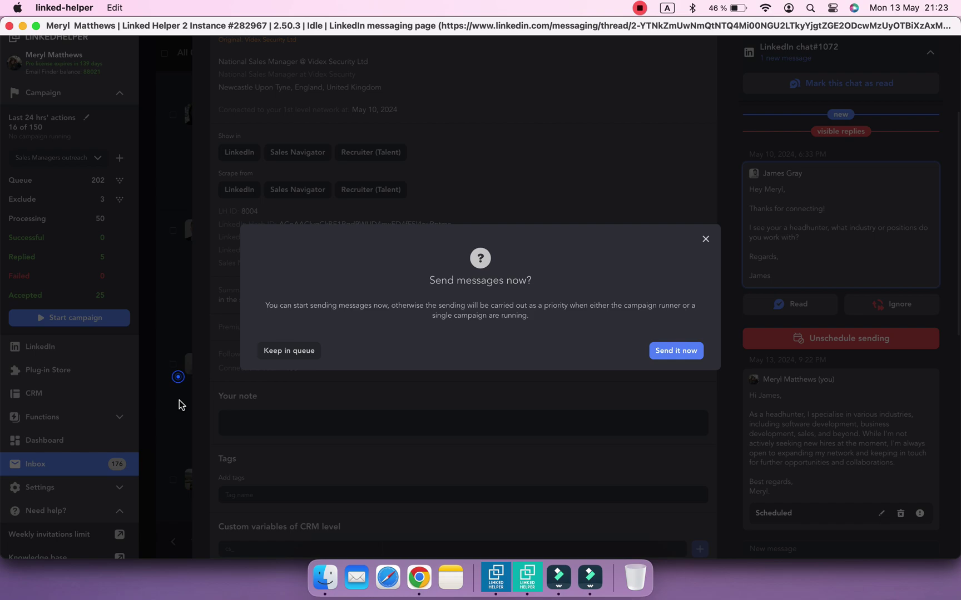
pyautogui.click(303, 356)
pyautogui.click(75, 461)
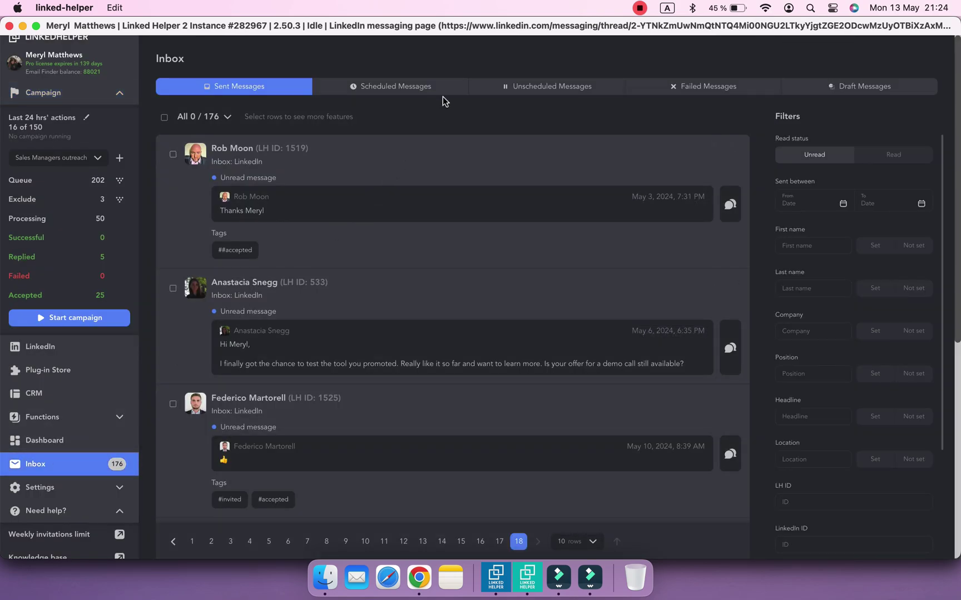
pyautogui.click(427, 89)
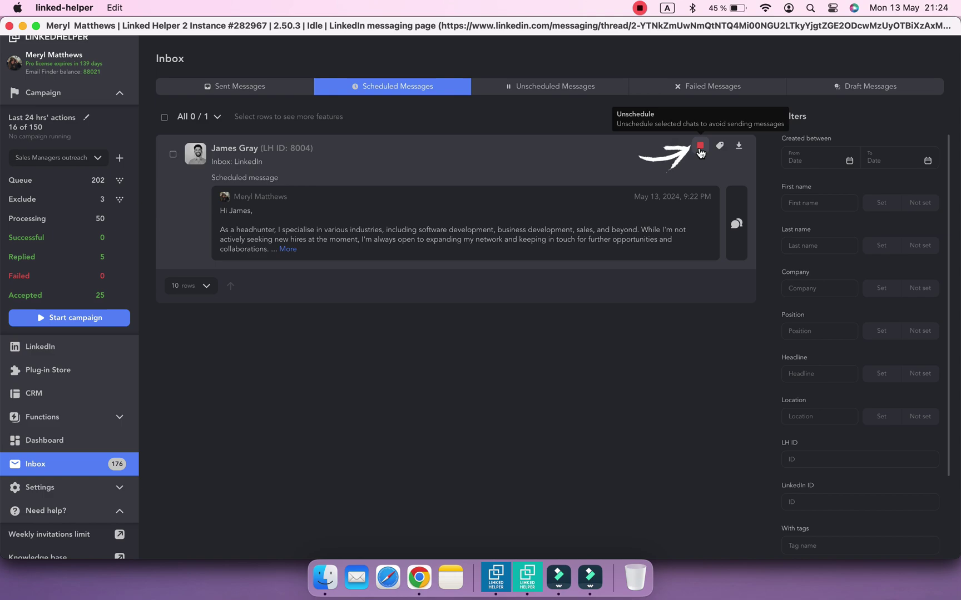
# - Unschedule the pending industries reply from the contact's chat
pyautogui.click(234, 148)
pyautogui.scroll(-10, 607, 250)
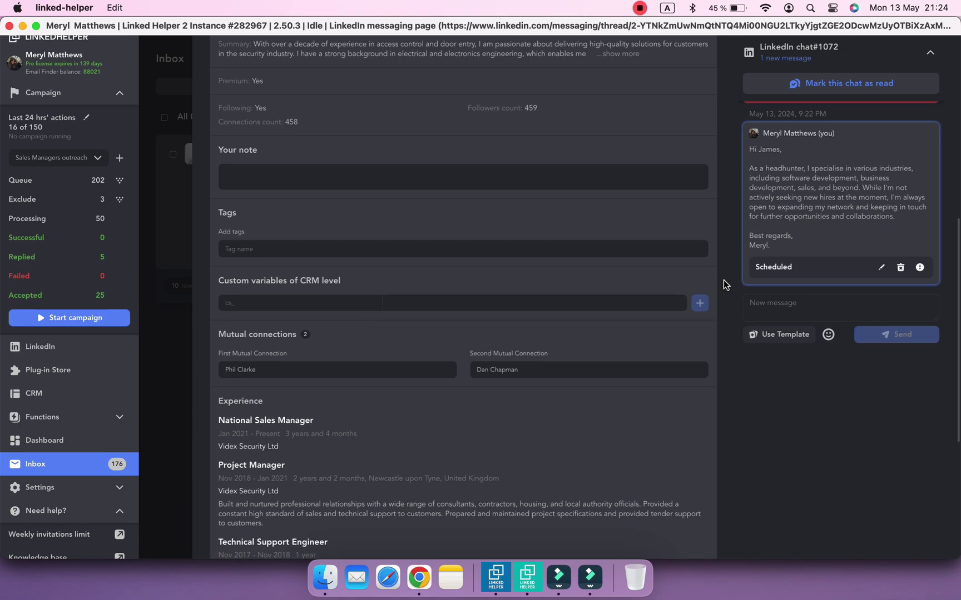
pyautogui.scroll(5, 724, 280)
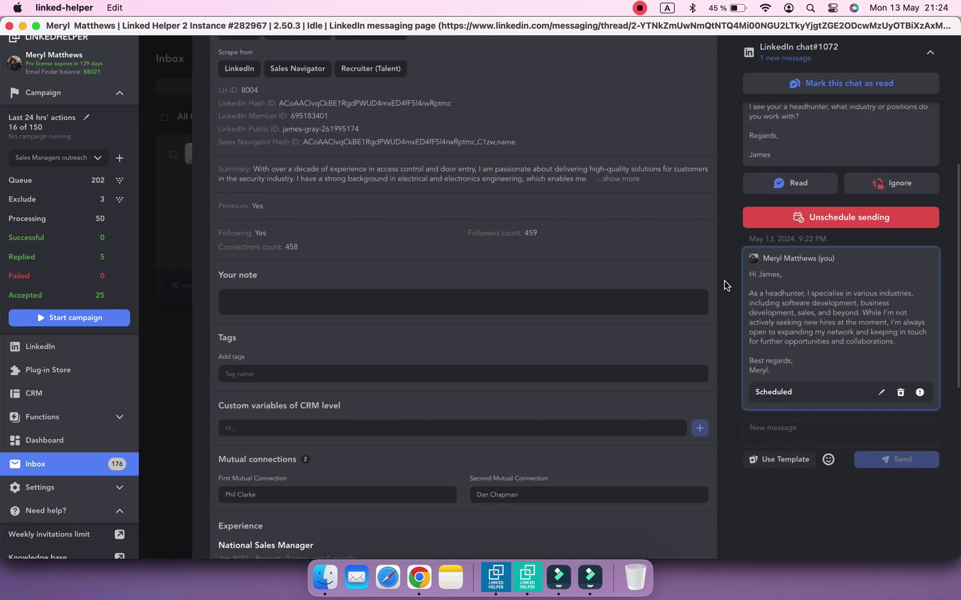
pyautogui.click(792, 225)
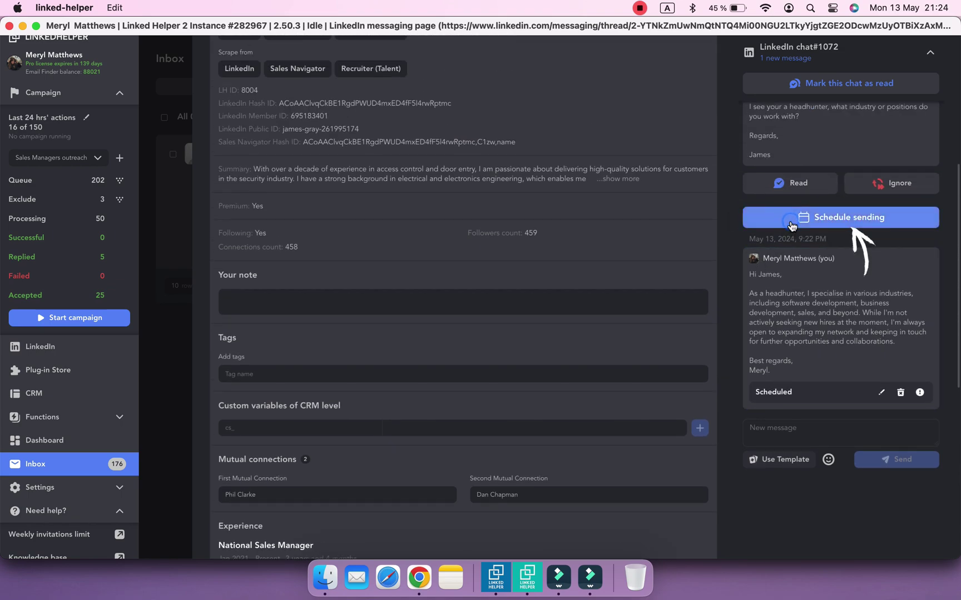
# - Switch to Unscheduled Messages and preview the contact's reply by expanding and collapsing it
pyautogui.click(174, 223)
pyautogui.click(556, 87)
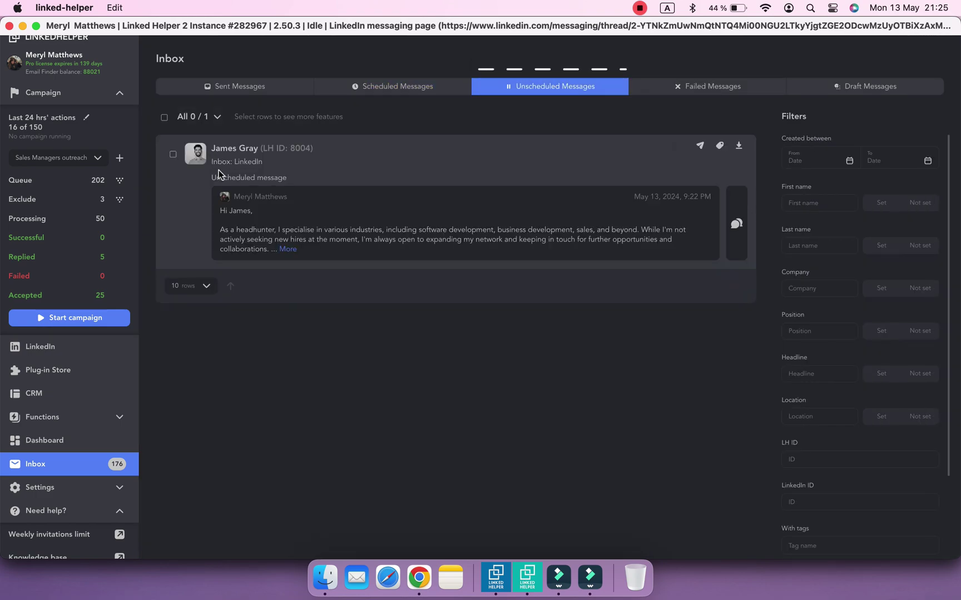
pyautogui.click(289, 249)
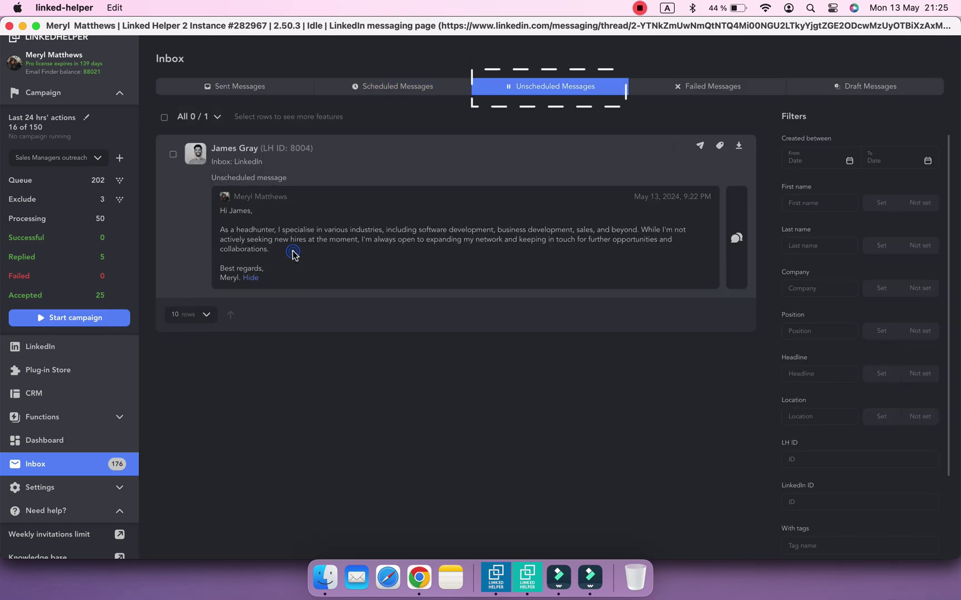
pyautogui.click(251, 278)
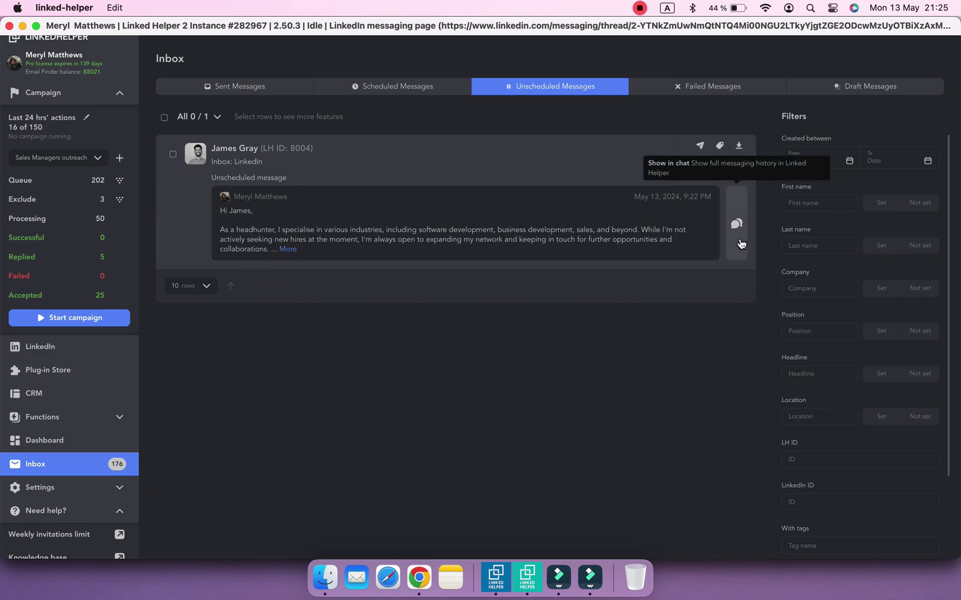
# - Reopen the industries reply, leave its text unchanged after a trial edit, and schedule it again
pyautogui.click(737, 224)
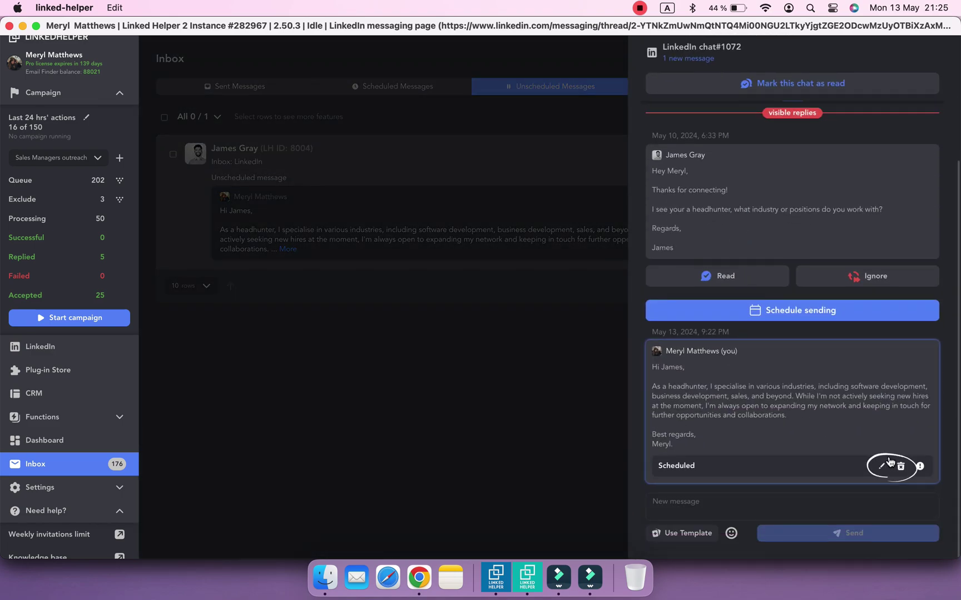
pyautogui.click(882, 467)
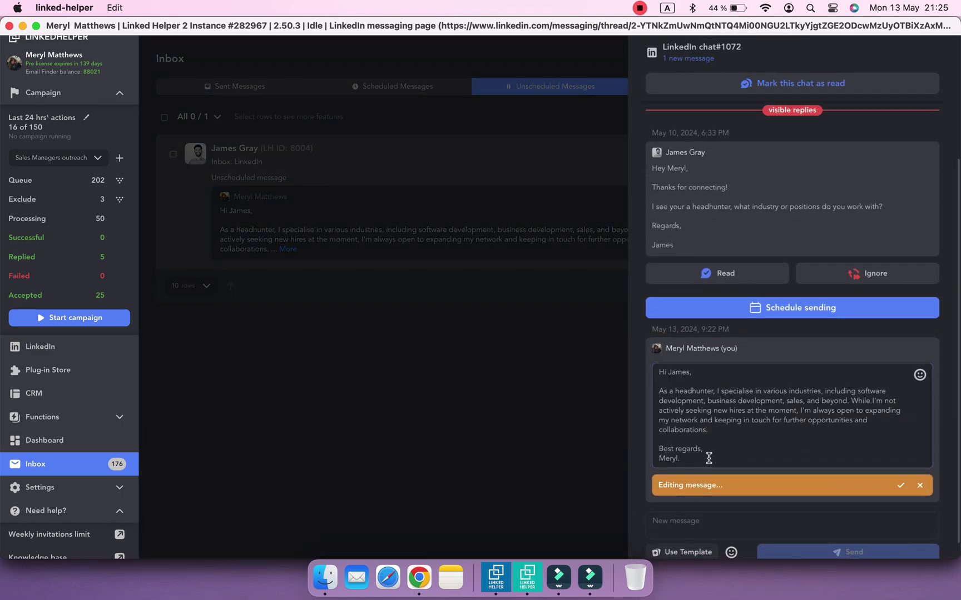
pyautogui.write('I focus on positions ranging from ex')
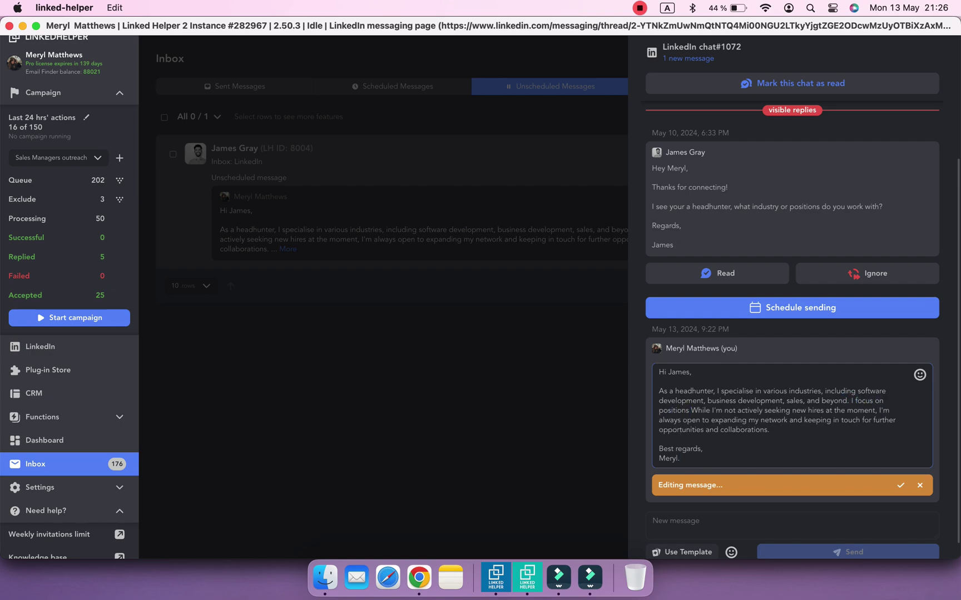
pyautogui.hotkey('alt', 'shift', 'Left')
pyautogui.hotkey('alt', 'shift', 'Left')
pyautogui.hotkey('alt', 'shift', 'Left')
pyautogui.press('BackSpace')
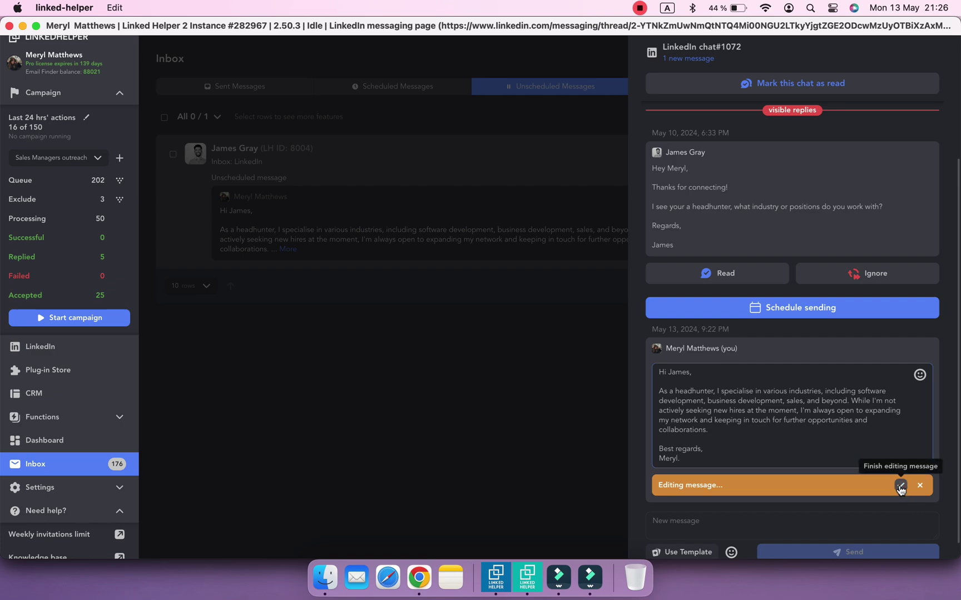
pyautogui.click(900, 485)
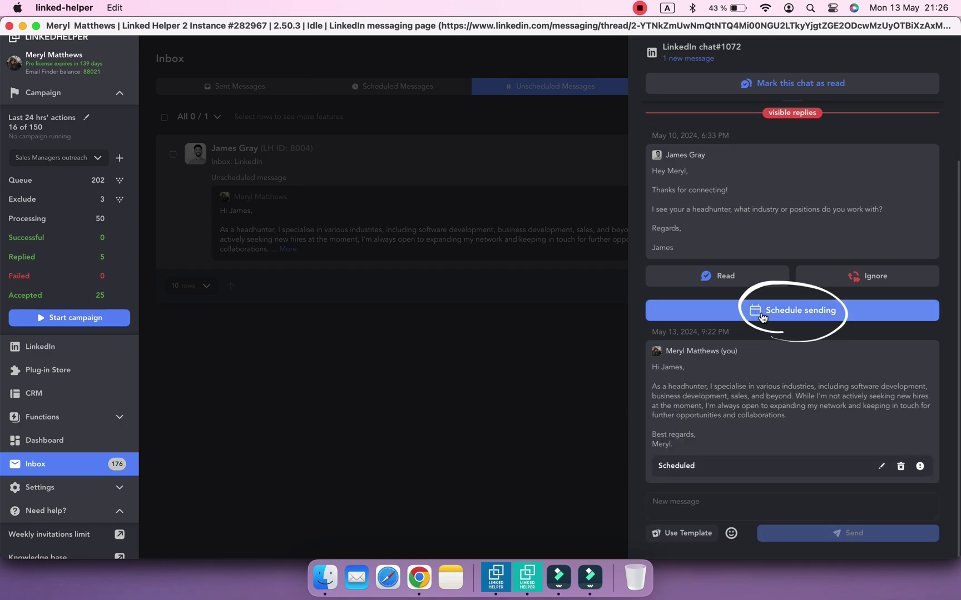
pyautogui.click(669, 319)
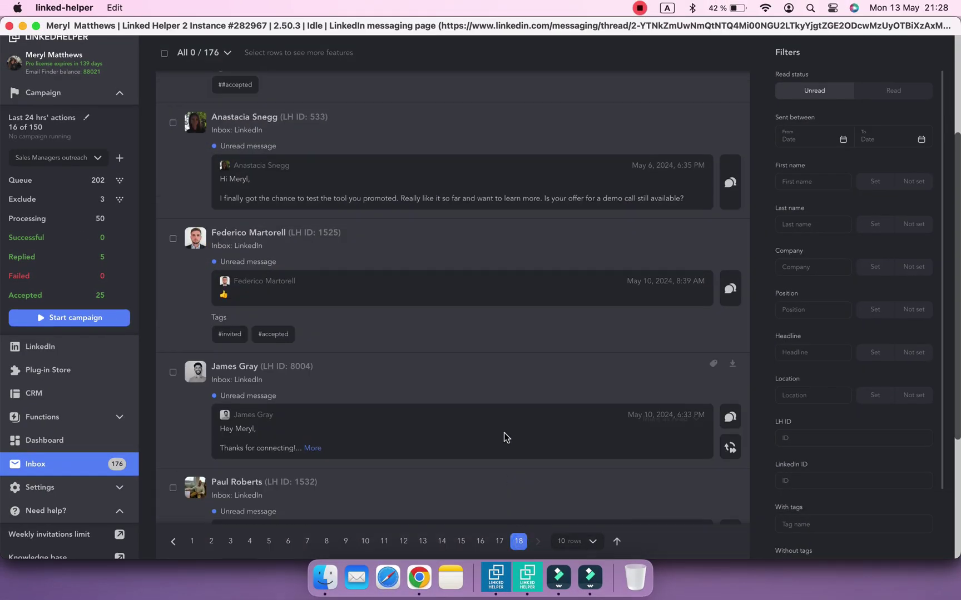
# - Reply to the tester contact offering a demo call, signed Best regards, and keep it queued
pyautogui.click(730, 284)
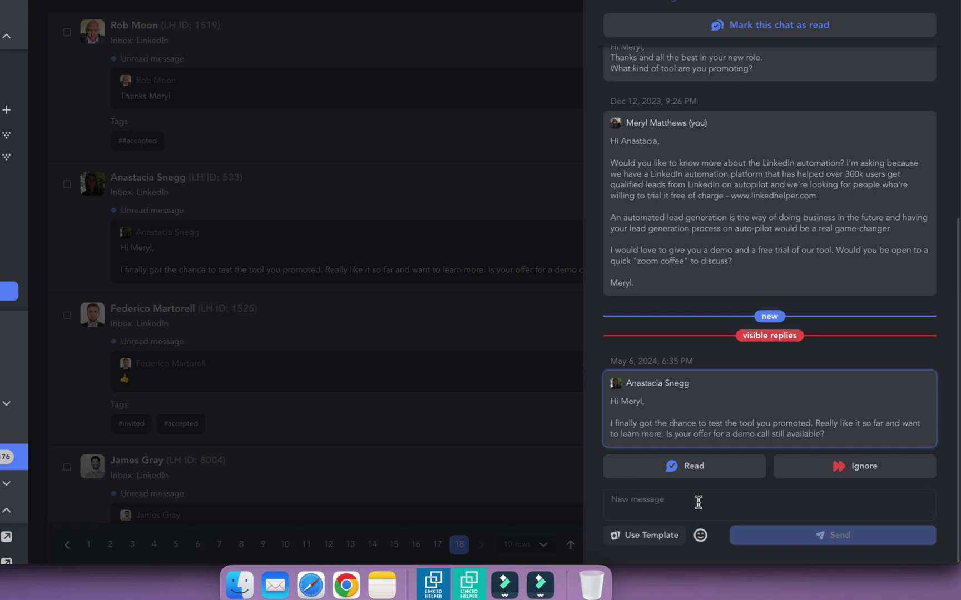
pyautogui.click(698, 501)
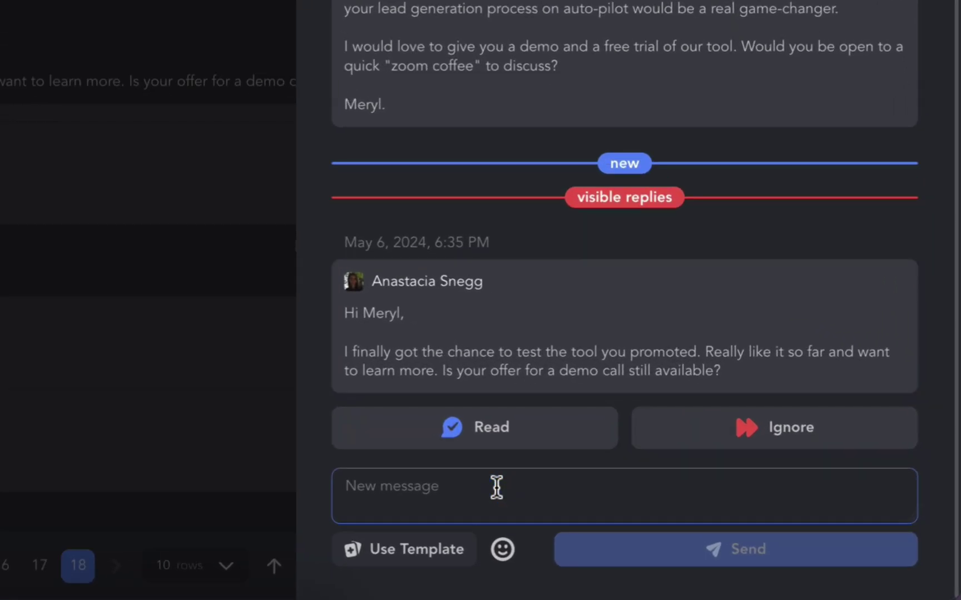
pyautogui.write('Hi Anastacia,')
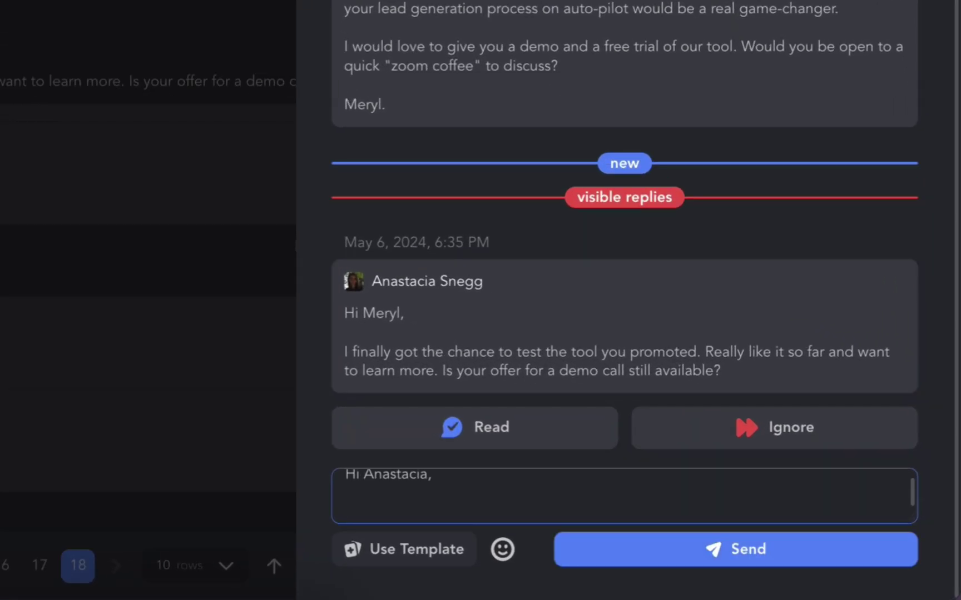
pyautogui.write("m thrilled to hear that you've had terience testing Best regards, Me")
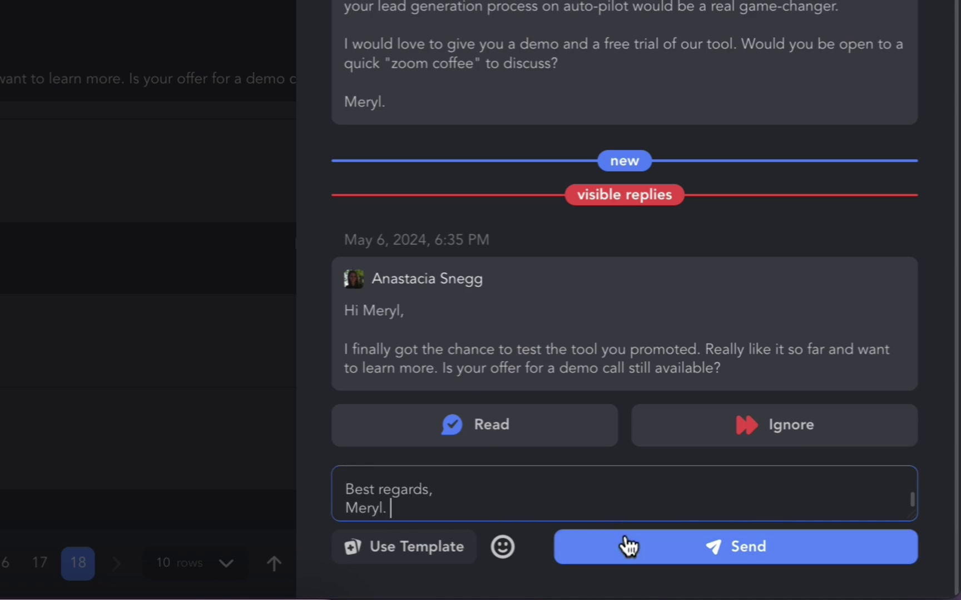
pyautogui.click(624, 545)
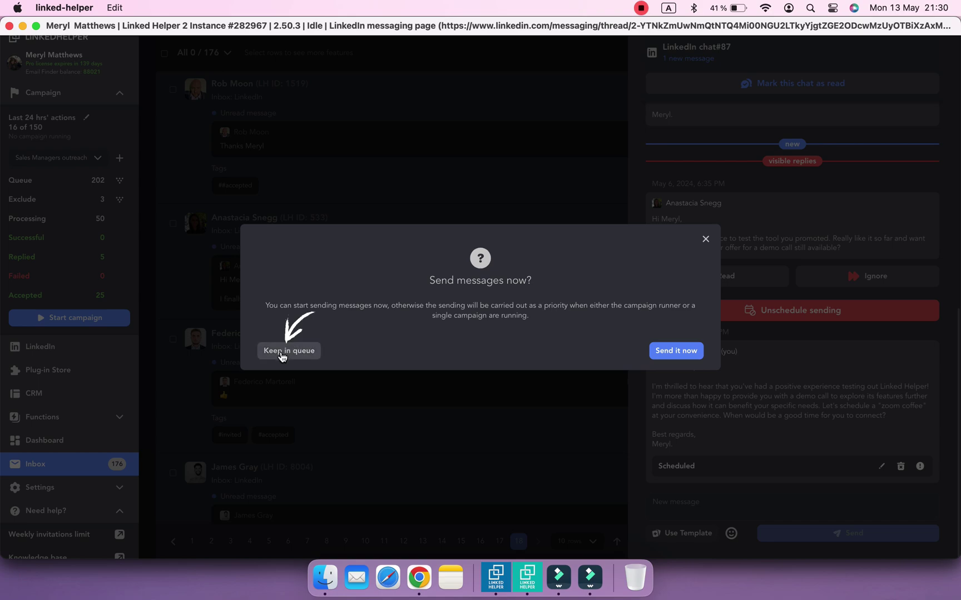
pyautogui.click(282, 354)
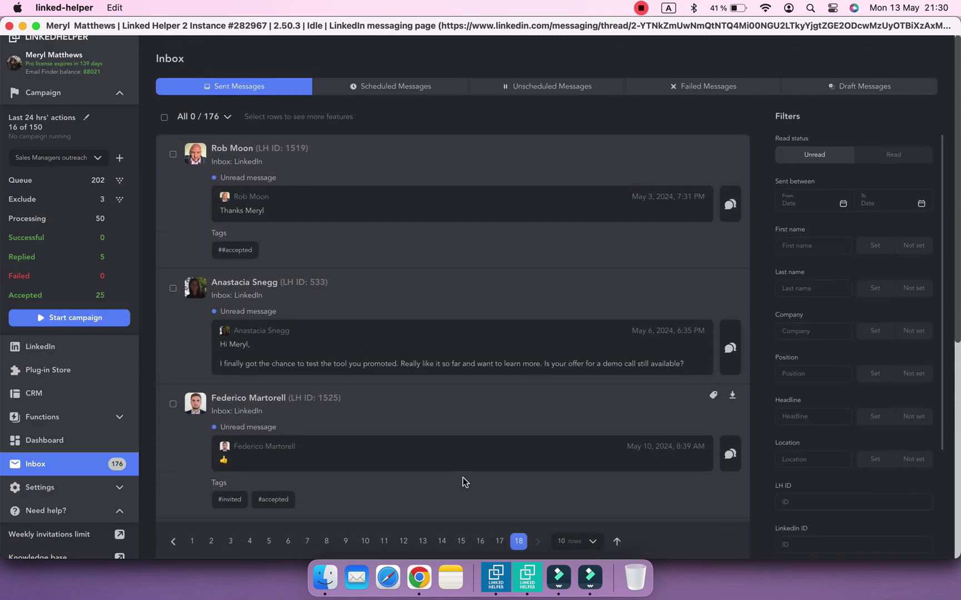
# - On inbox page 16, write a 'Hi' job-search reply to the contact and keep it queued
pyautogui.click(500, 540)
pyautogui.click(480, 524)
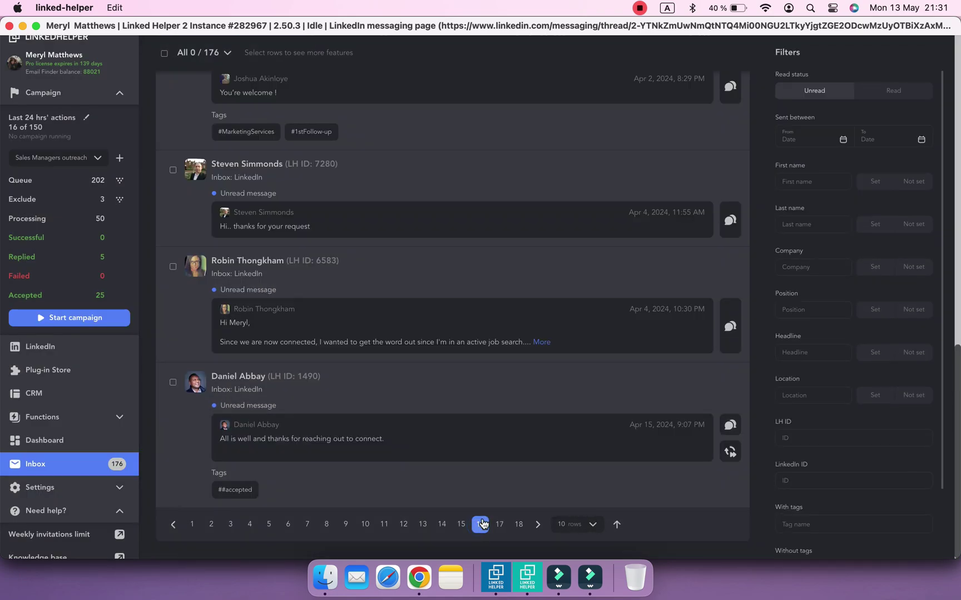
pyautogui.click(732, 347)
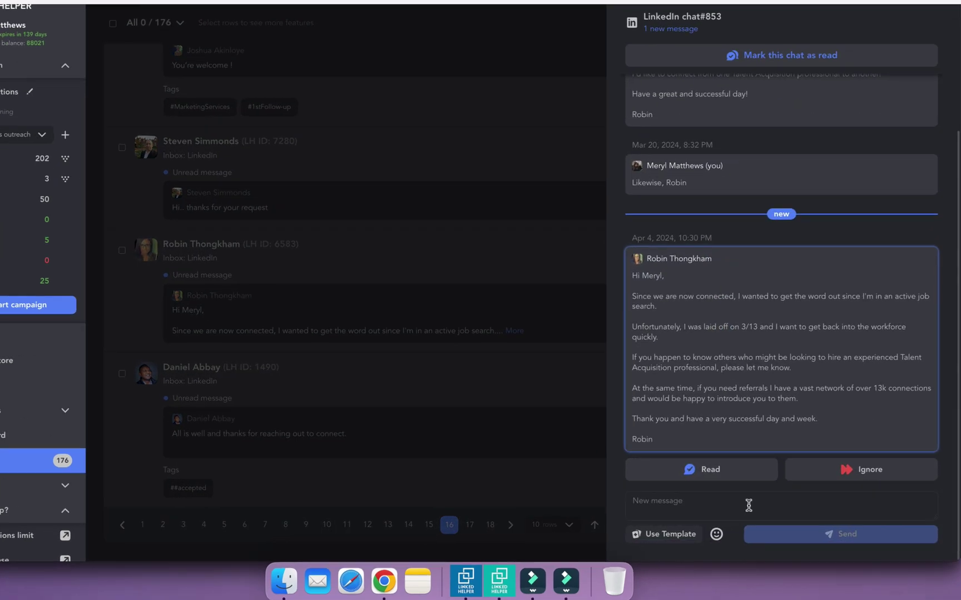
pyautogui.click(748, 505)
pyautogui.write('Hi')
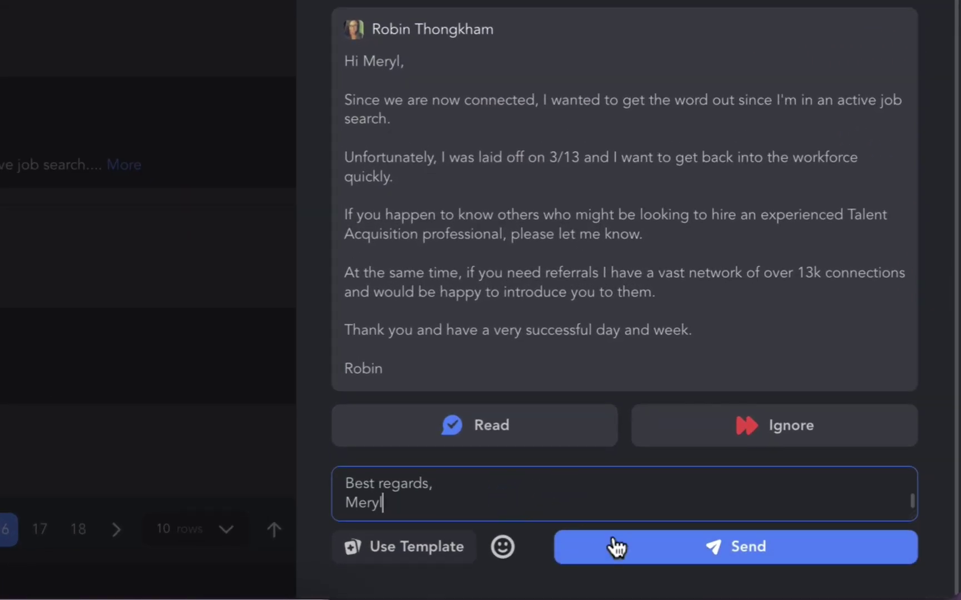
pyautogui.click(633, 559)
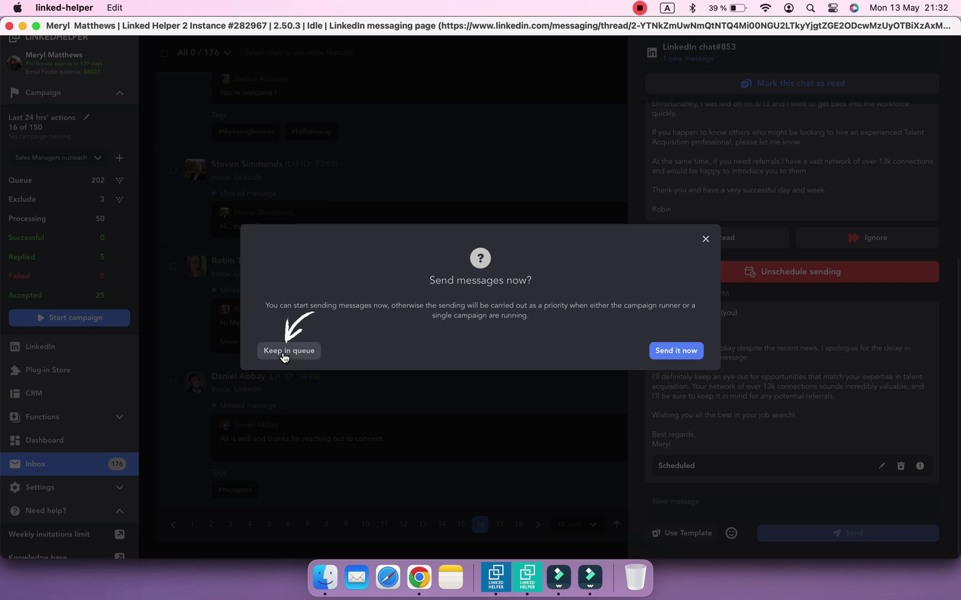
pyautogui.click(283, 356)
pyautogui.scroll(-5, 365, 401)
pyautogui.scroll(5, 366, 401)
# - From Scheduled Messages, open the demo-call reply's chat and start editing that reply
pyautogui.click(418, 87)
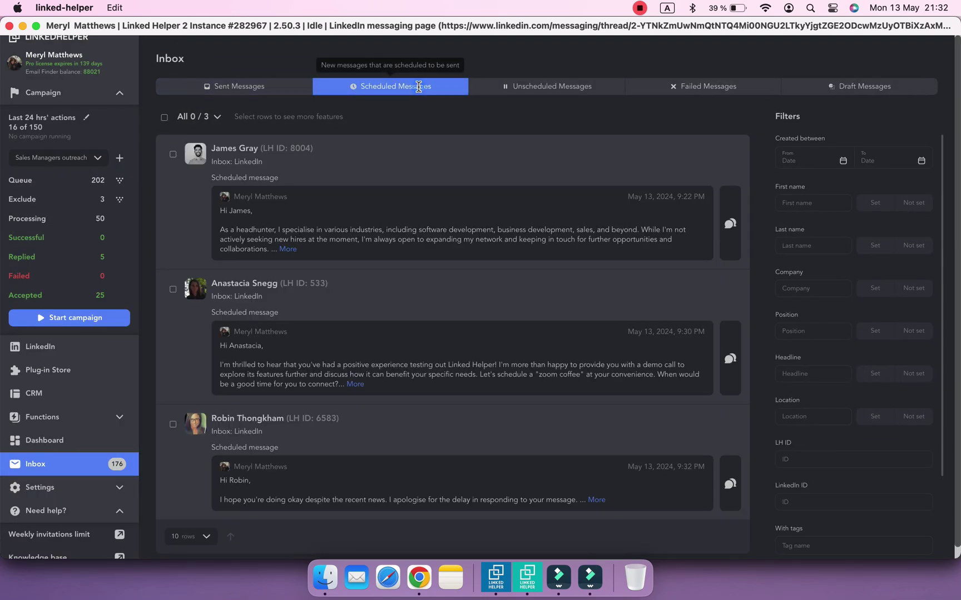
pyautogui.scroll(-1, 523, 299)
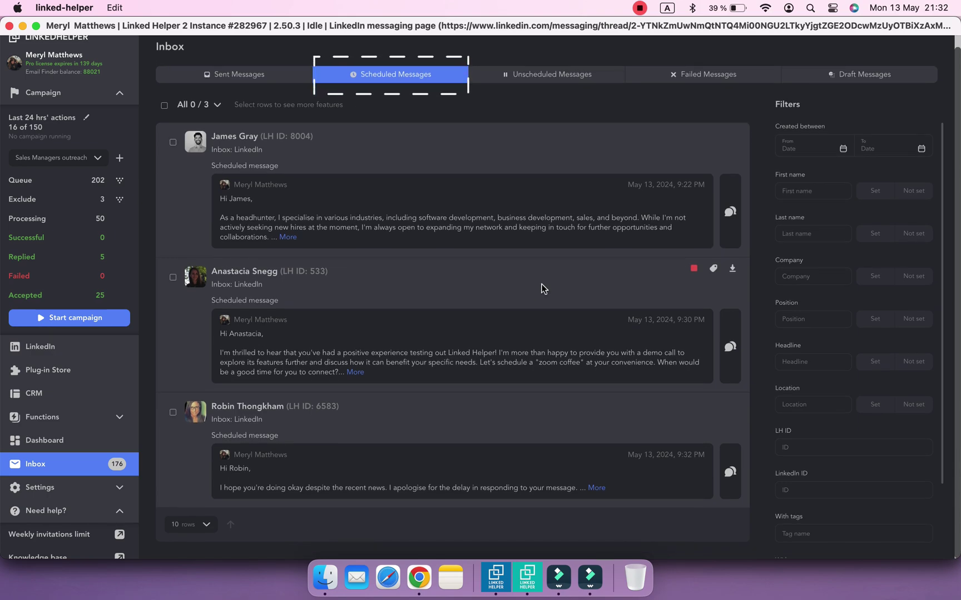
pyautogui.click(722, 338)
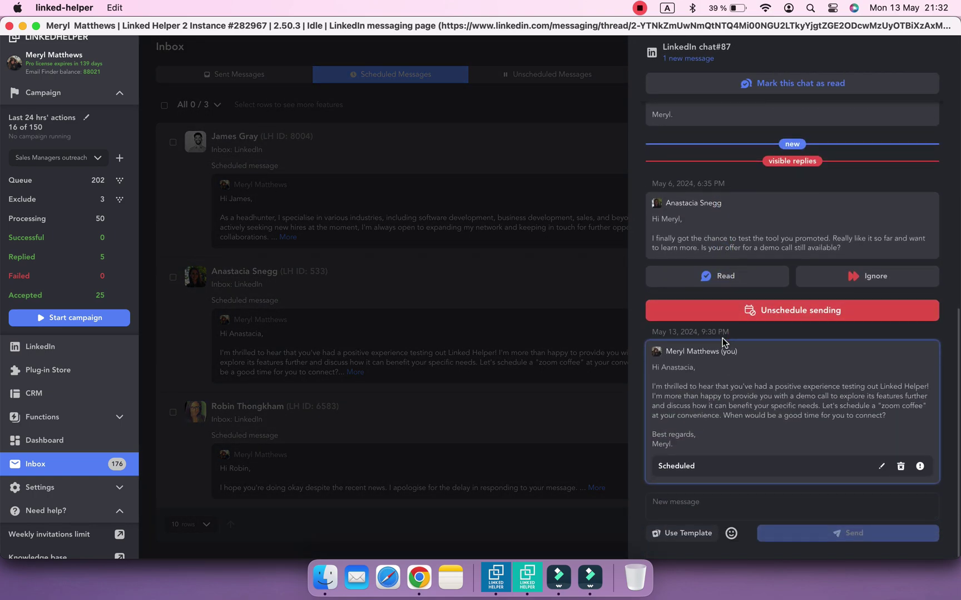
pyautogui.click(877, 466)
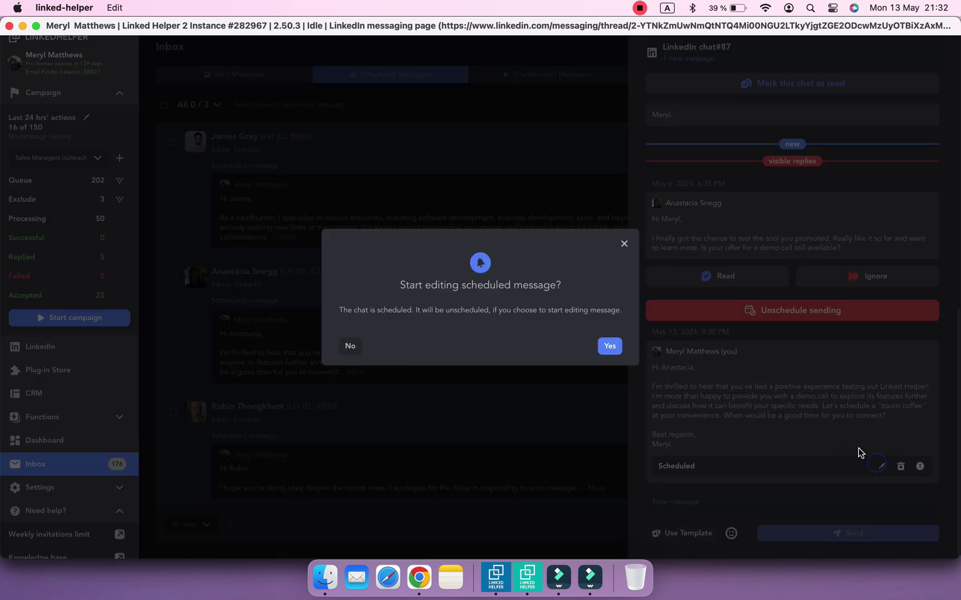
# - Confirm editing, browse templates without using one, then reschedule the demo-call reply, keeping it queued
pyautogui.click(610, 347)
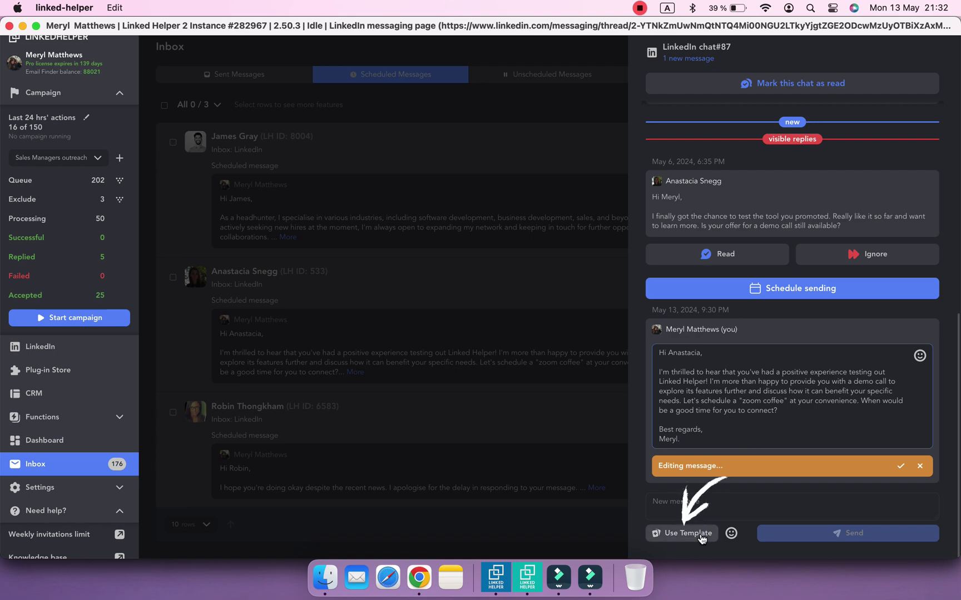
pyautogui.click(689, 534)
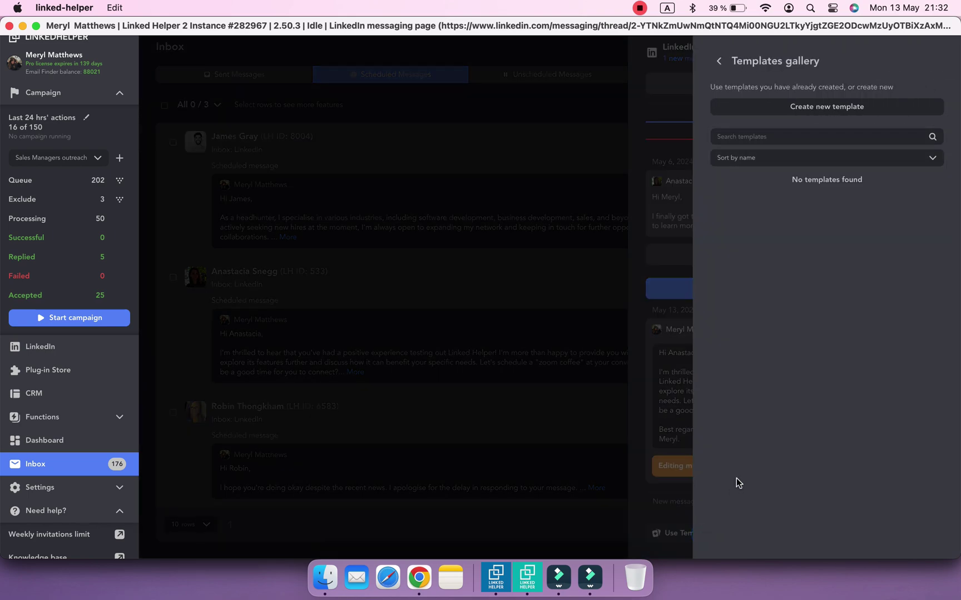
pyautogui.click(804, 107)
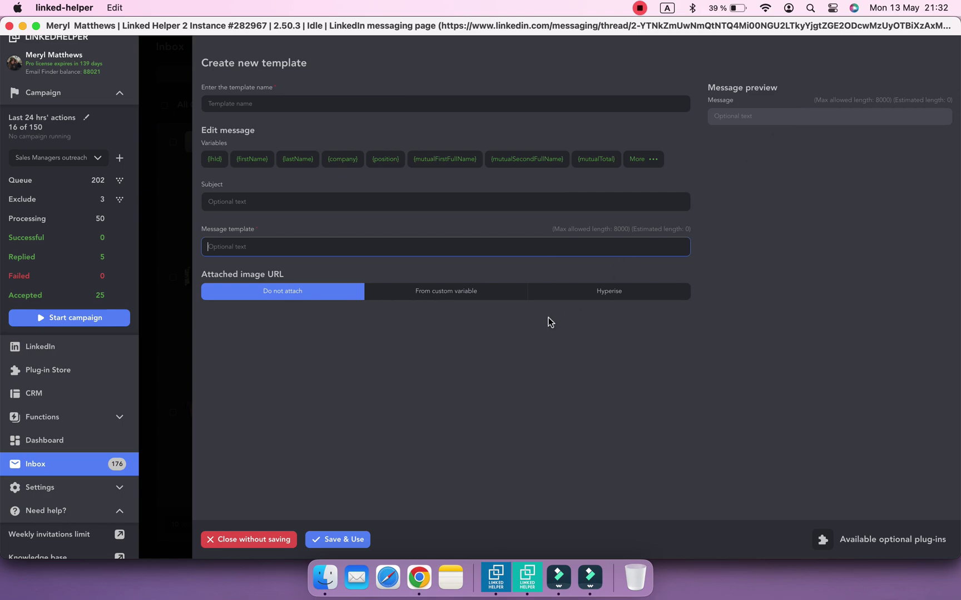
pyautogui.click(273, 538)
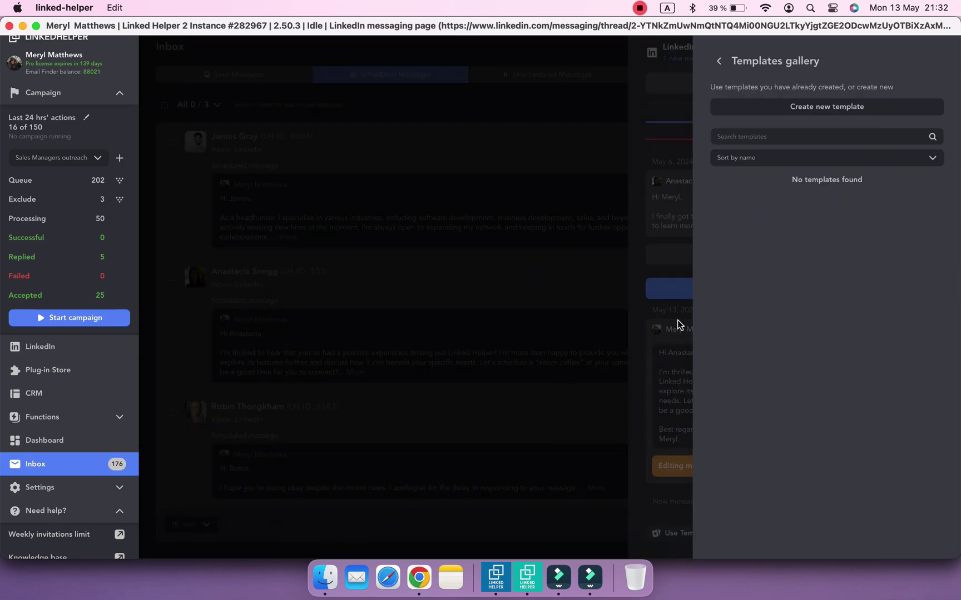
pyautogui.click(684, 305)
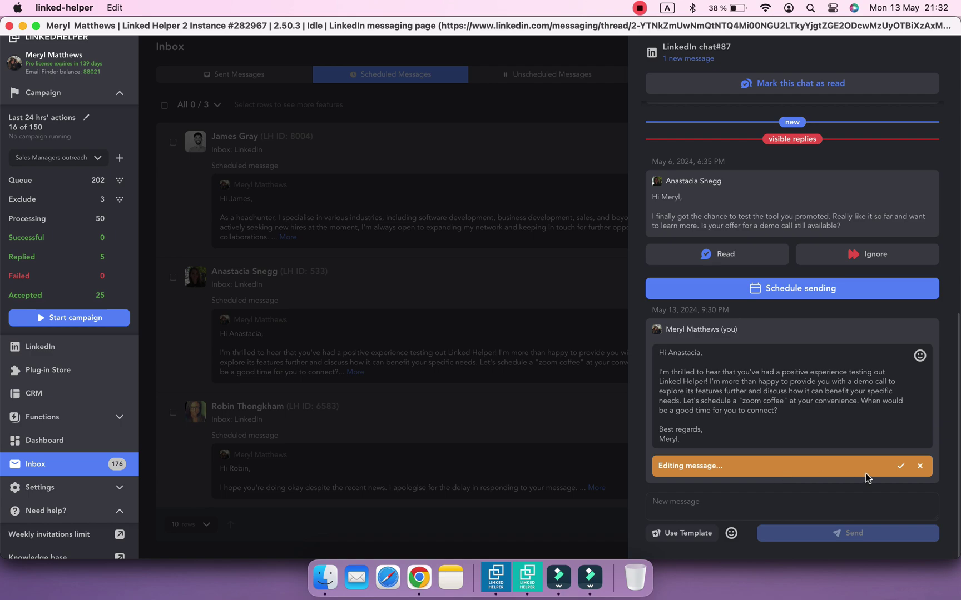
pyautogui.click(901, 467)
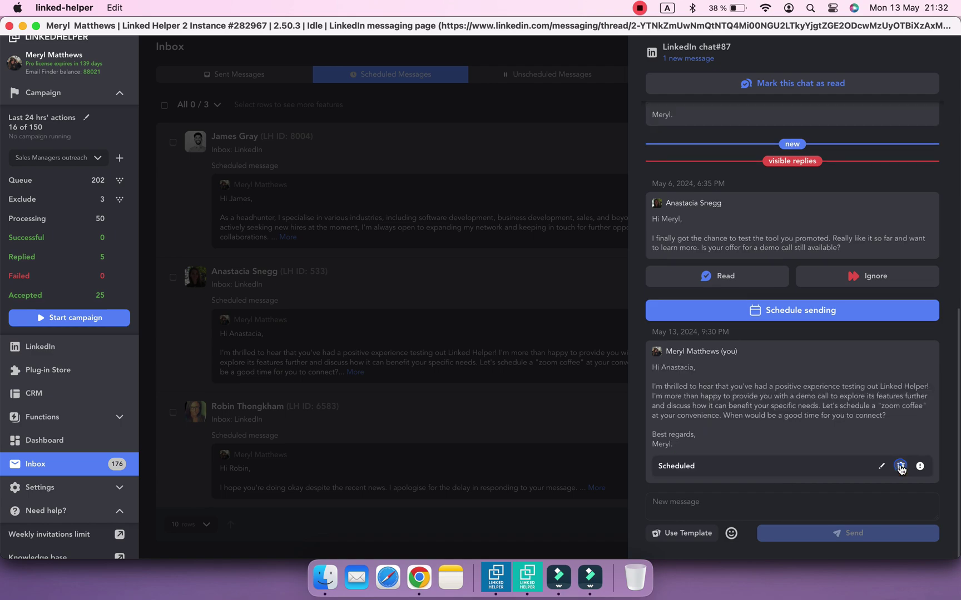
pyautogui.click(776, 310)
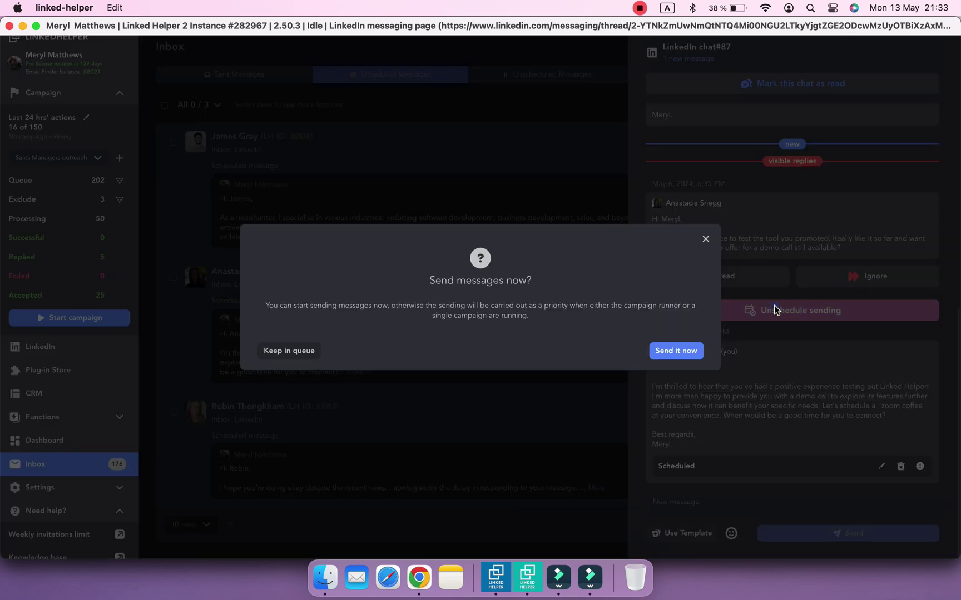
pyautogui.click(297, 355)
# - Close the chat and start the Sales Managers campaign so the queued replies get sent
pyautogui.click(416, 412)
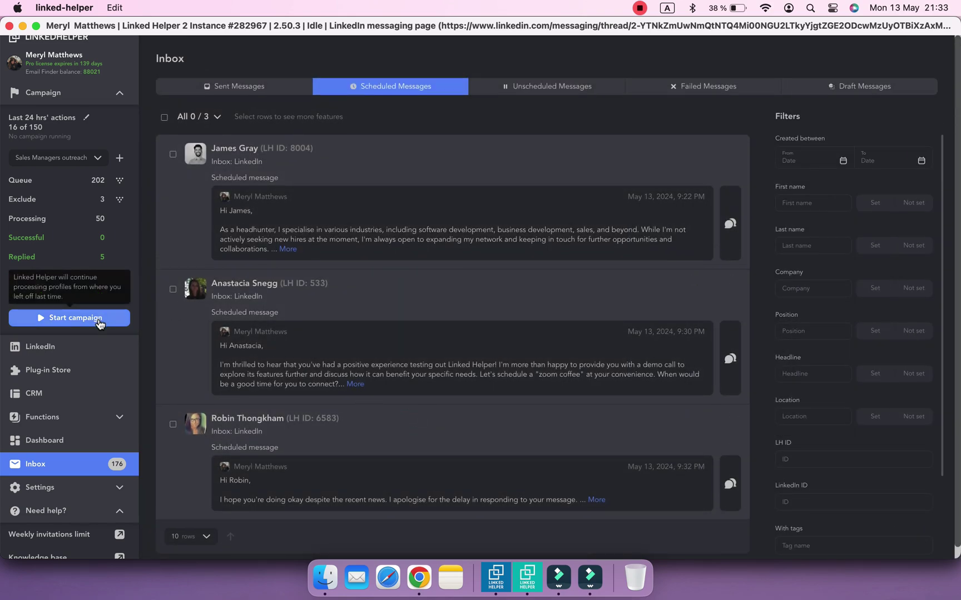
pyautogui.click(65, 333)
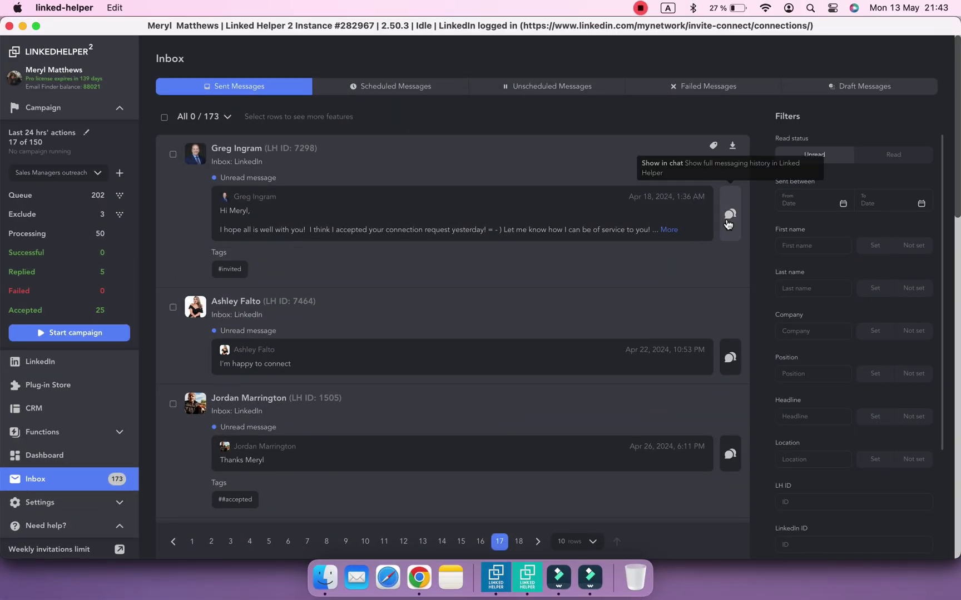
# - Reply to the new connection with a thank-you note and send it now
pyautogui.click(730, 214)
pyautogui.click(700, 440)
pyautogui.write('Hi Greg,')
pyautogui.press('Return')
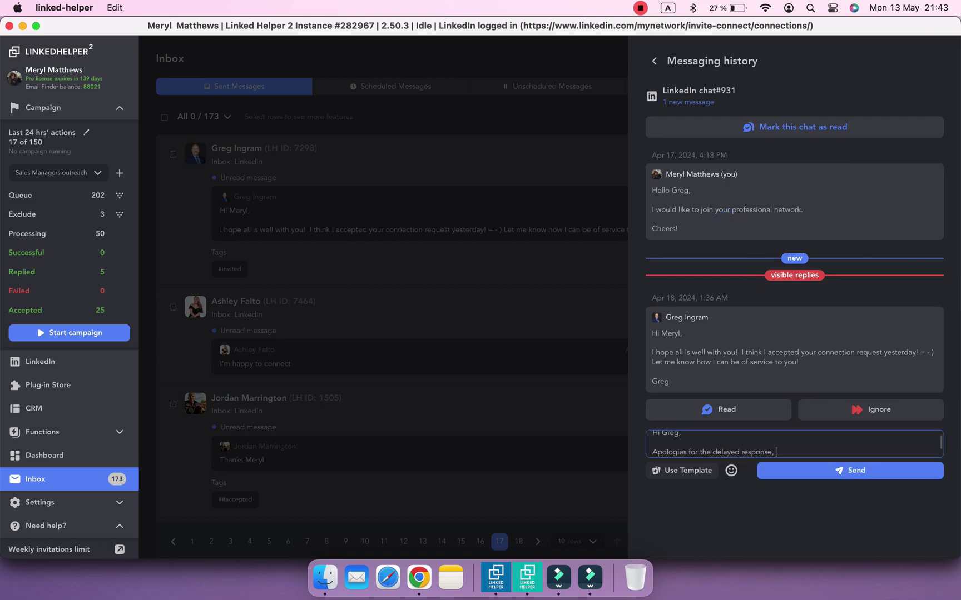
pyautogui.write('connection request. I look forward to getting to know each other.')
pyautogui.press('Return')
pyautogui.press('Return')
pyautogui.write('B')
pyautogui.write('s,')
pyautogui.press('Return')
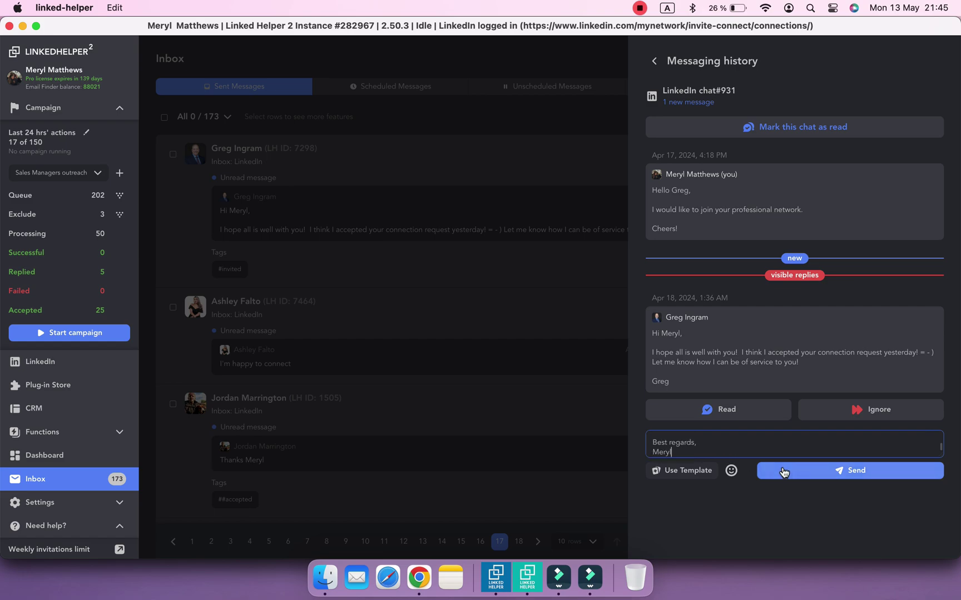
pyautogui.click(785, 474)
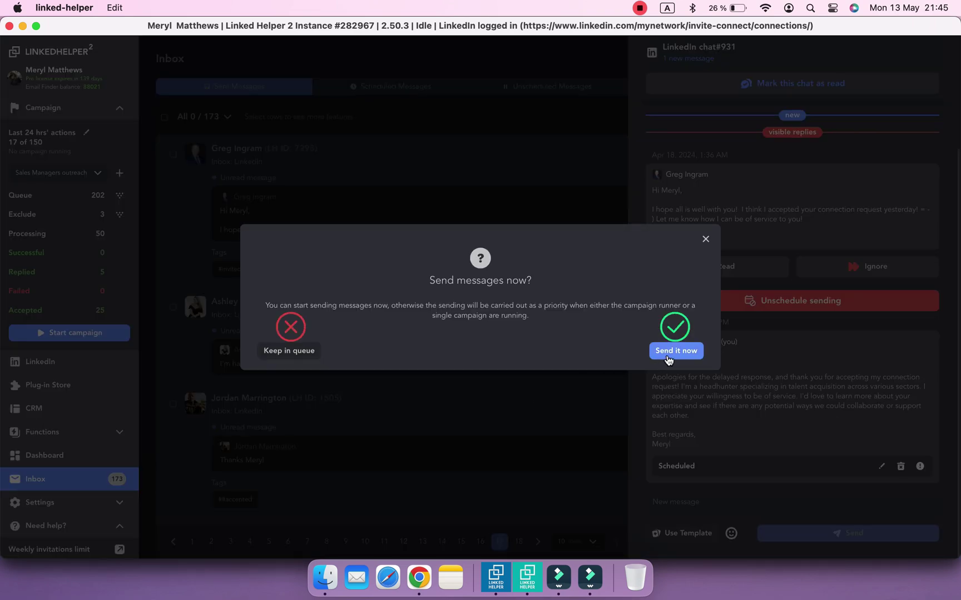
pyautogui.click(675, 351)
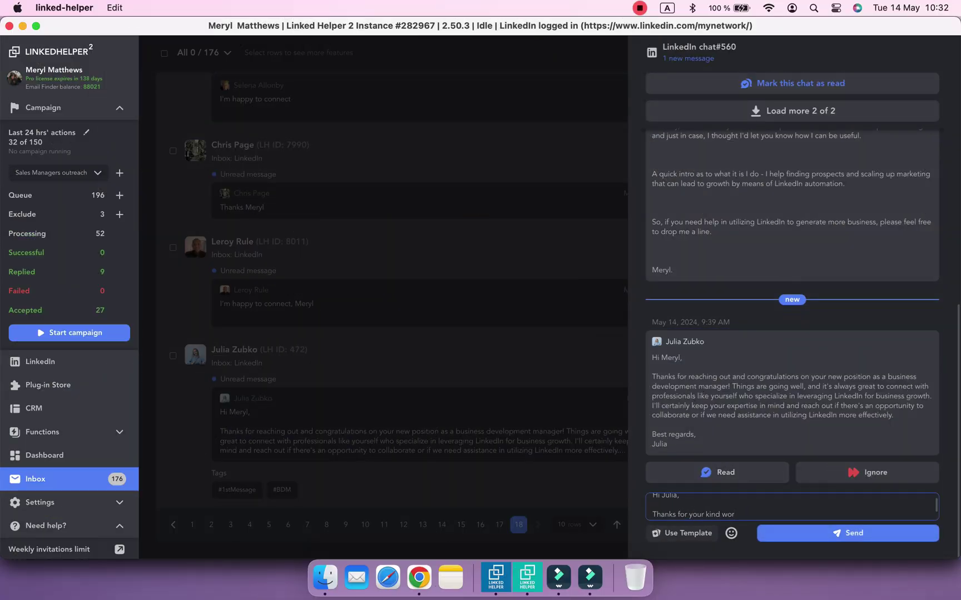
# - Write a demo and free-trial offer signed 'Best regards, Me' and try sending it immediately
pyautogui.write('s! I would love to give you a demo and a free trial of our tool. Would you be open to a quick "zoom coffee" to discuss?')
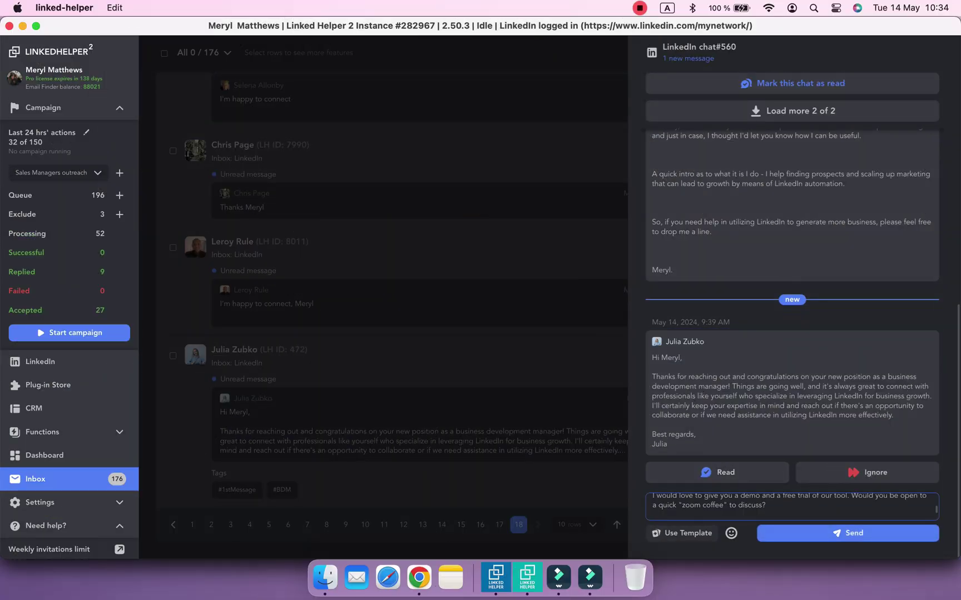
pyautogui.press('Return')
pyautogui.press('Return')
pyautogui.write('Best regards,')
pyautogui.press('Return')
pyautogui.write('Me')
pyautogui.click(815, 537)
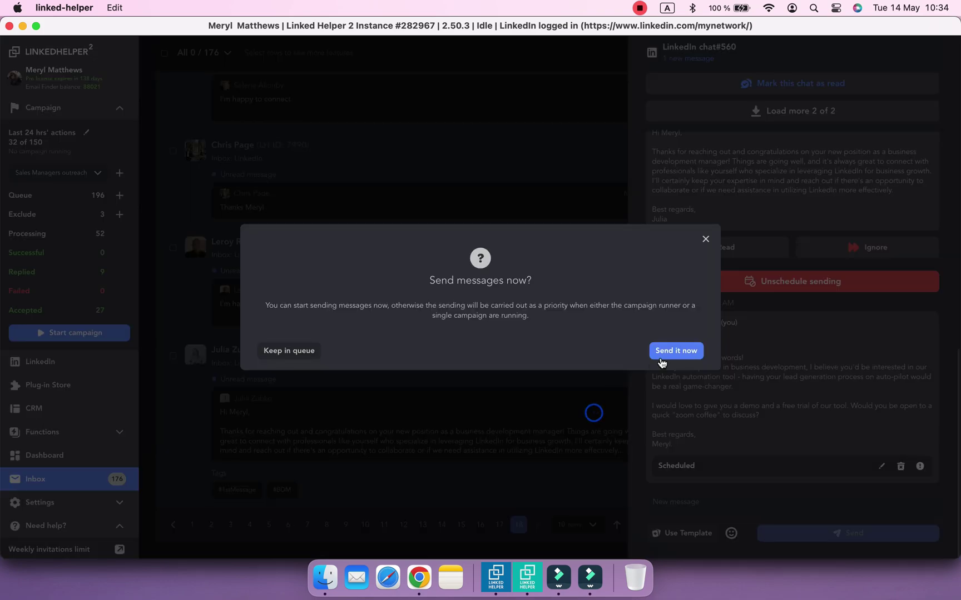
pyautogui.click(669, 356)
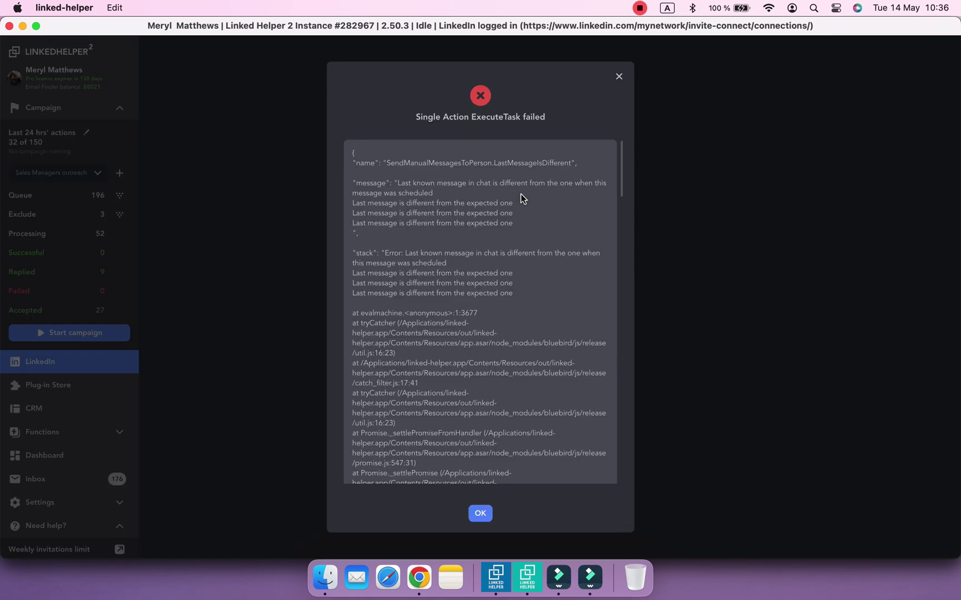
# - Dismiss the send error and open the failed reply's chat from Inbox's Failed Messages
pyautogui.click(480, 515)
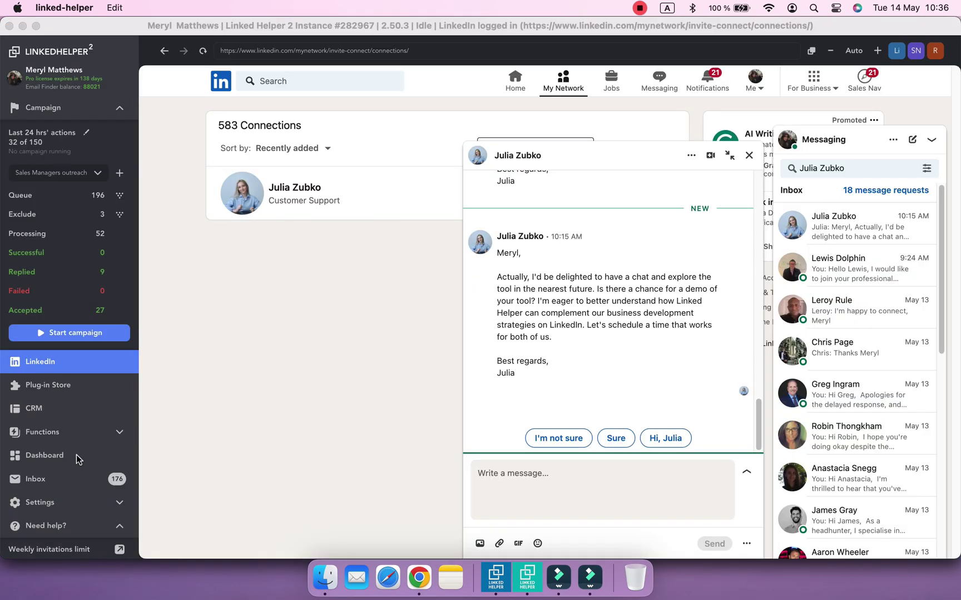
pyautogui.click(76, 479)
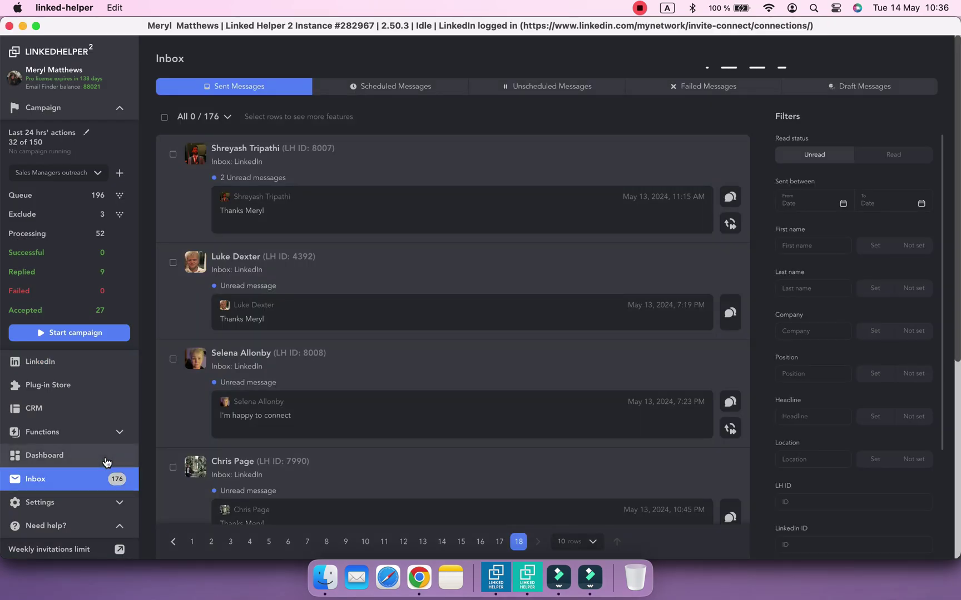
pyautogui.click(676, 91)
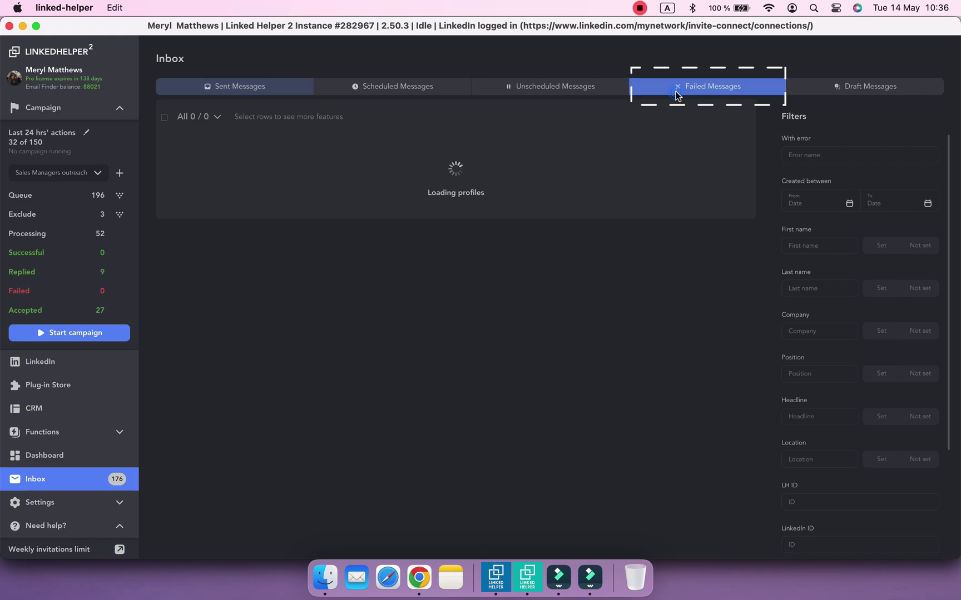
pyautogui.moveTo(465, 225)
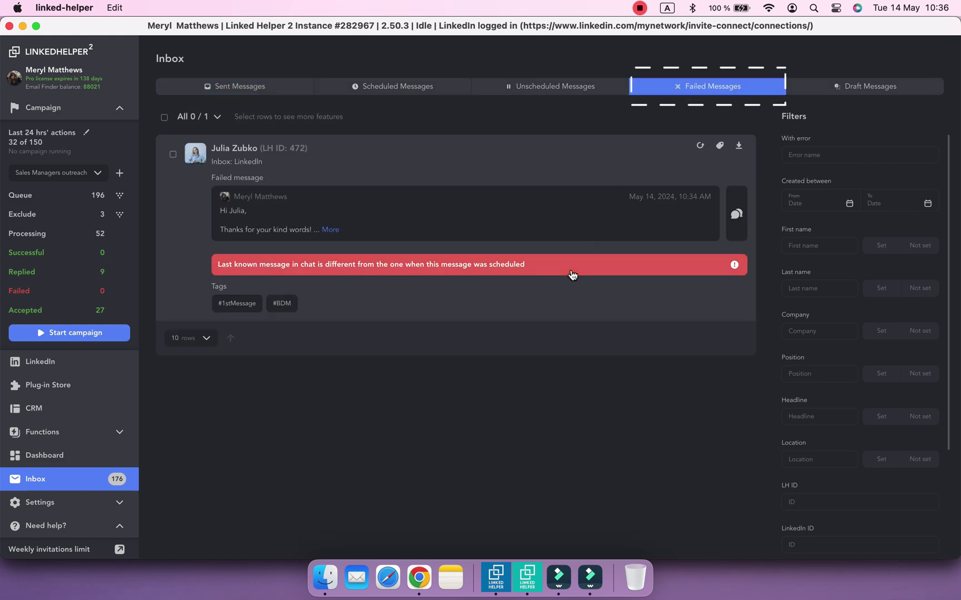
pyautogui.click(745, 219)
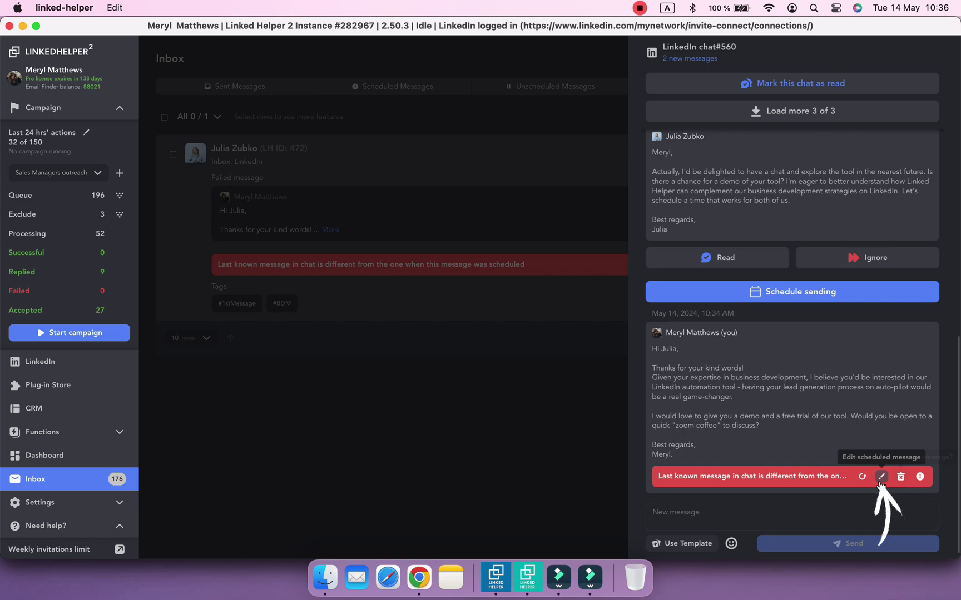
# - Rewrite the failed reply as an enthusiastic demo response and repeat the sending task
pyautogui.click(881, 478)
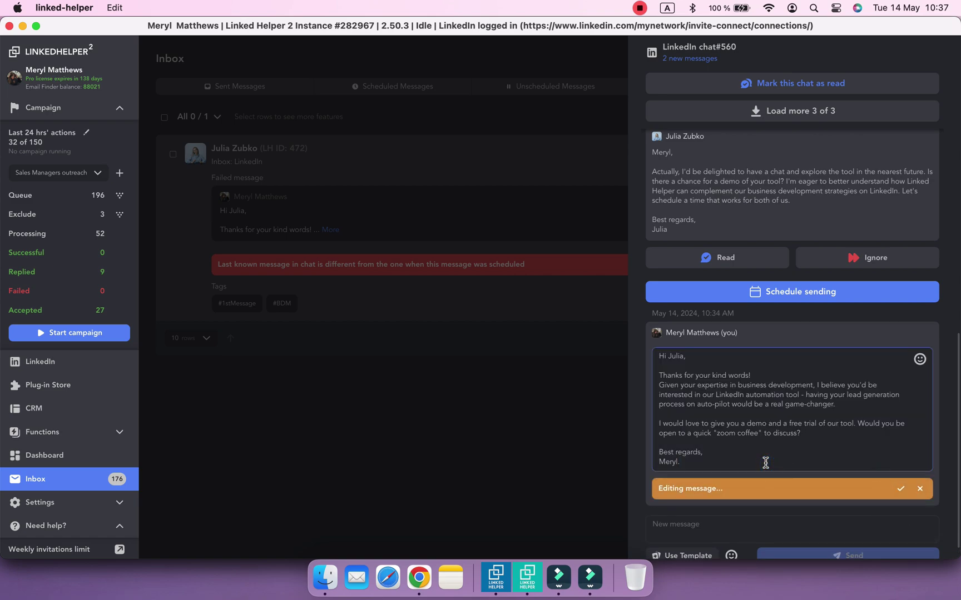
pyautogui.moveTo(765, 463); pyautogui.dragTo(638, 376)
pyautogui.press('BackSpace')
pyautogui.write('Hi Ju')
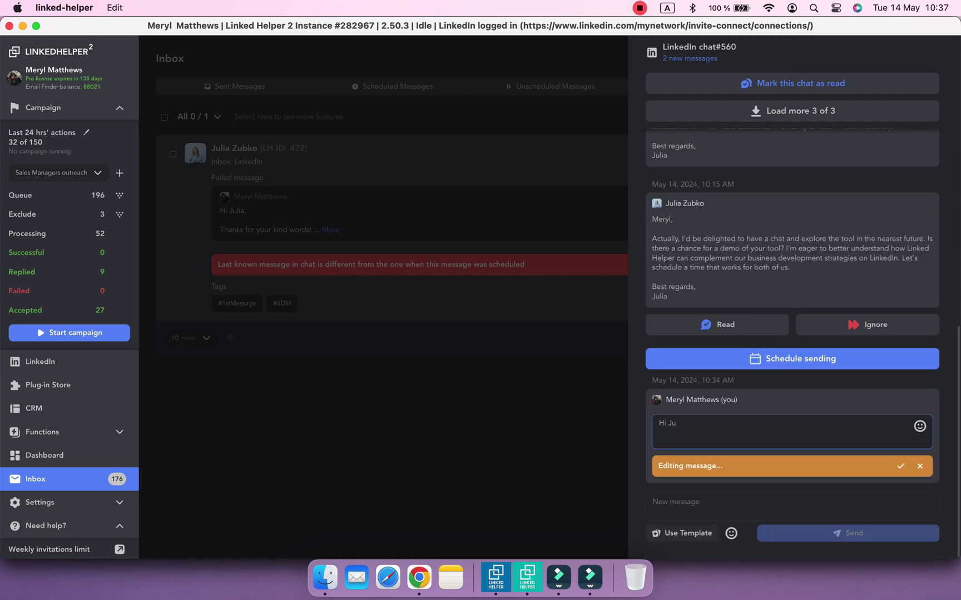
pyautogui.write("lia,  That sounds fantastic! I'm thrilled that you're interested in exploring Linked Helper further. I'd be more than happy to schedule a demo for you. How about we aim for sometime next week? Please let me know your availability, and I'll make sure to find a suitable time for our discussion.  Looking forward to it!  Best regards, Meryl")
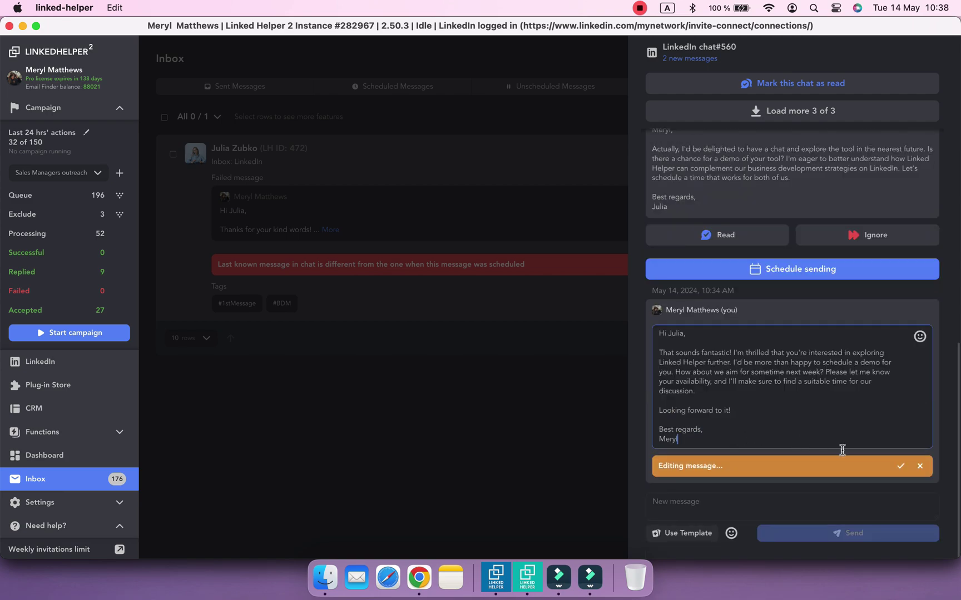
pyautogui.click(900, 467)
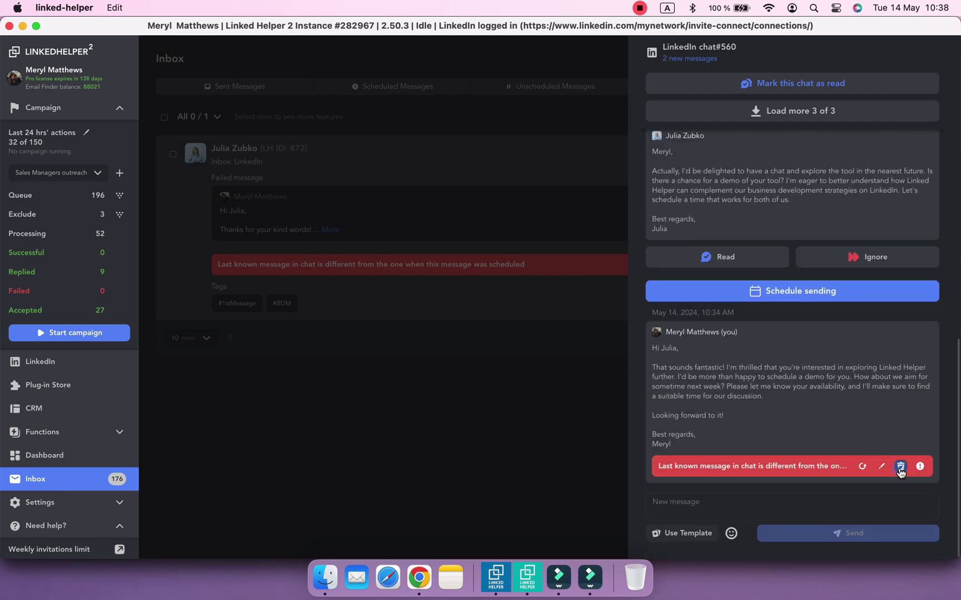
pyautogui.click(861, 467)
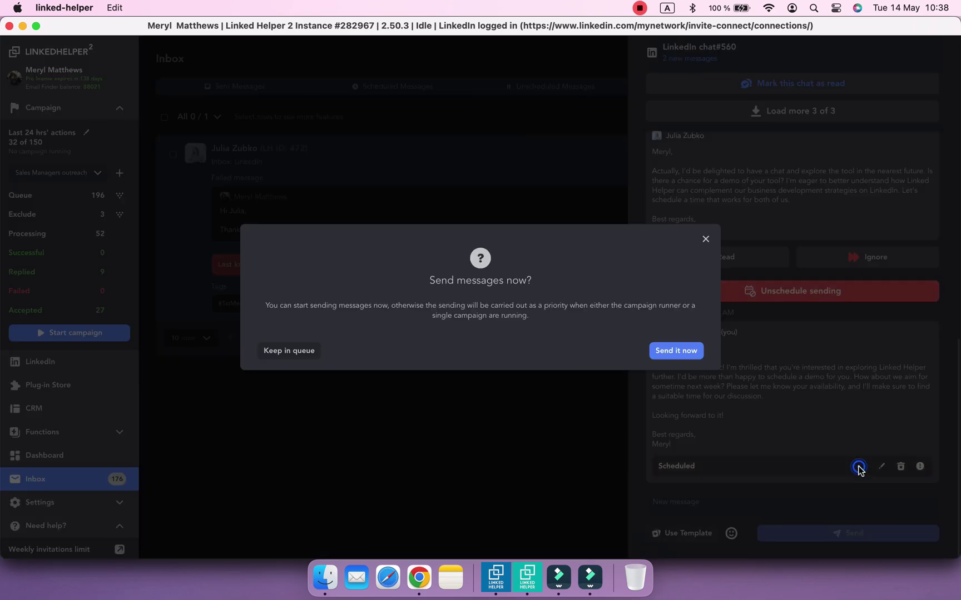
# - Send the rewritten reply immediately and let execution finish
pyautogui.click(676, 351)
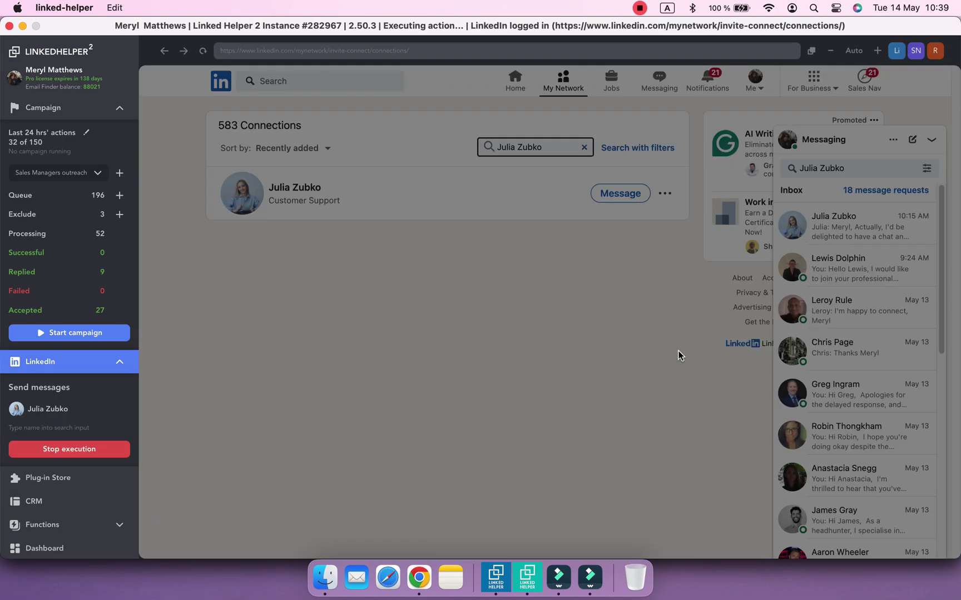